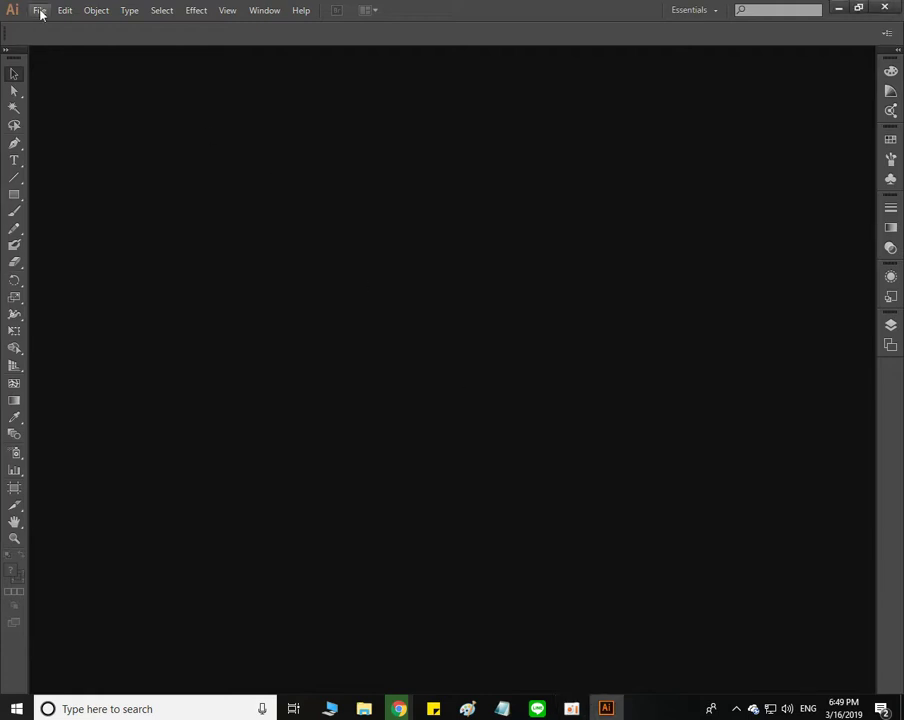
Step: Open the 444 Jung Yo script image from the Downloads folder
click(38, 10)
click(57, 57)
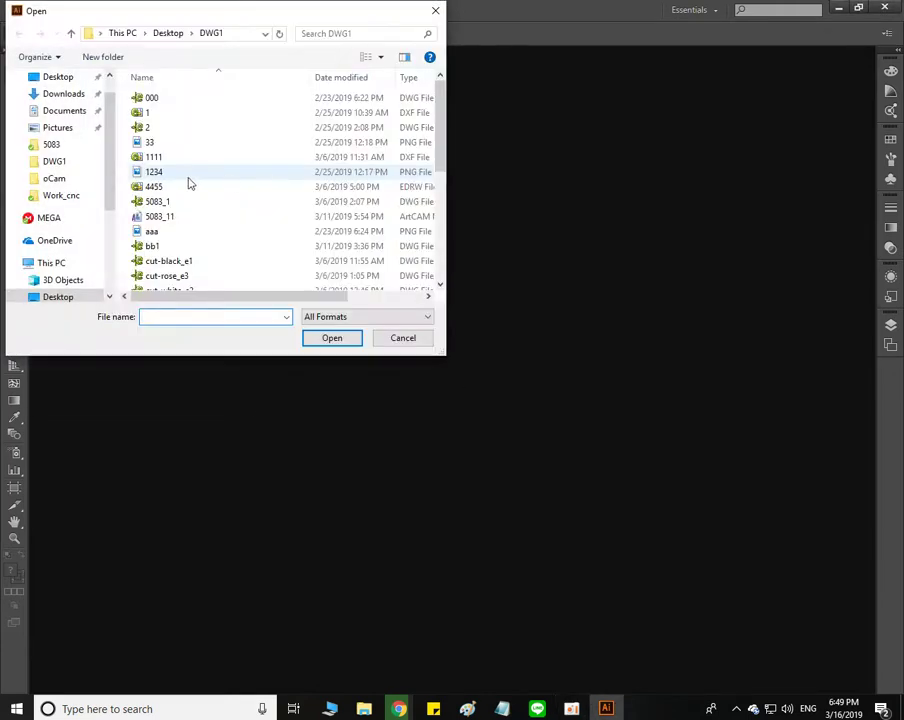
click(190, 180)
click(70, 96)
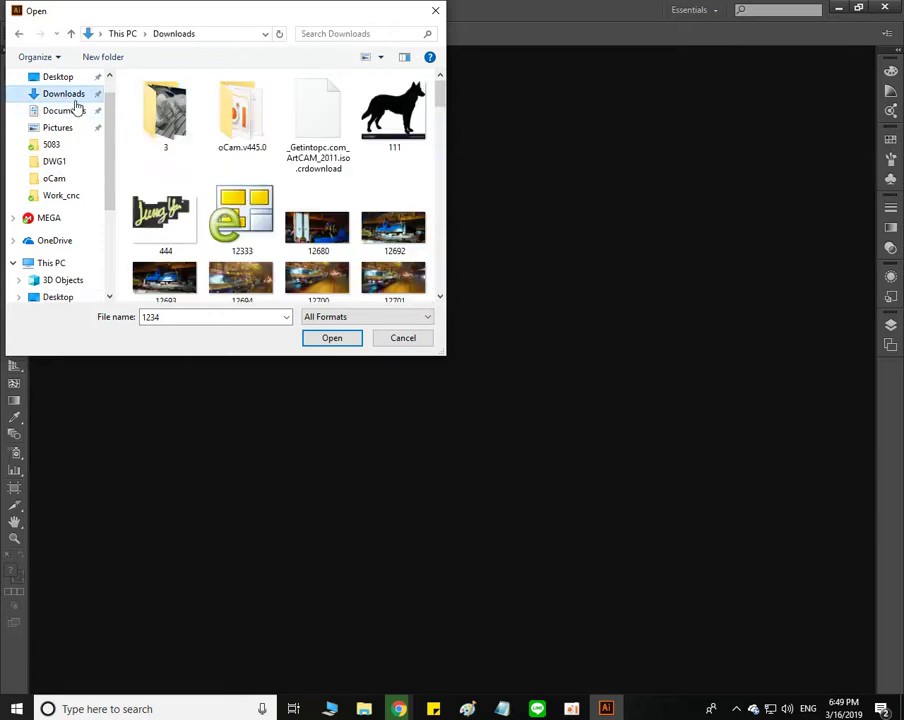
double_click(172, 220)
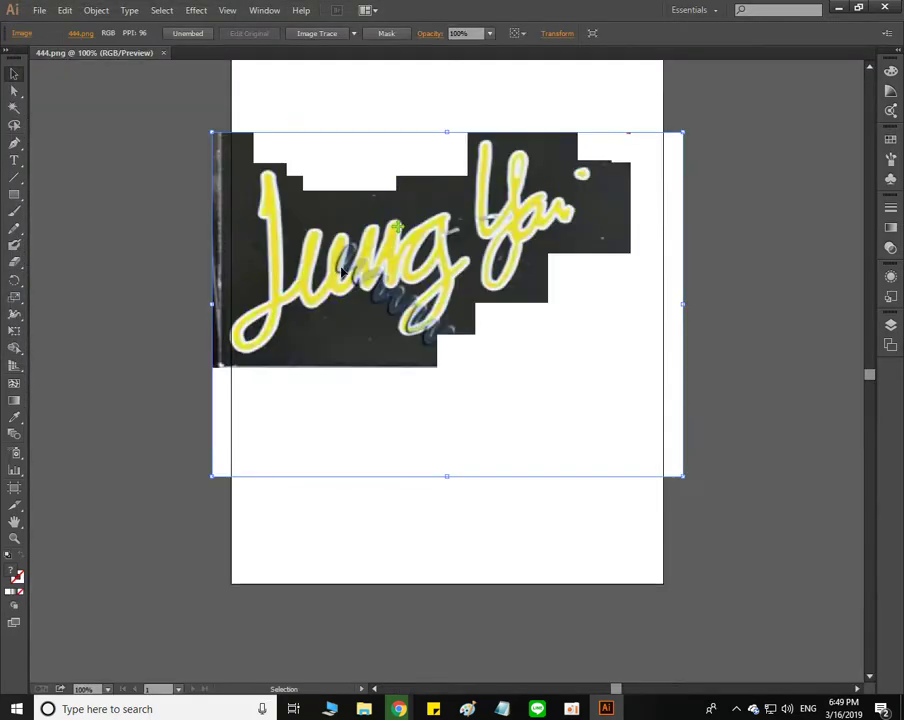
Step: Expand the image trace into vector paths and reposition the lettering on the artboard
drag(341, 270, 398, 290)
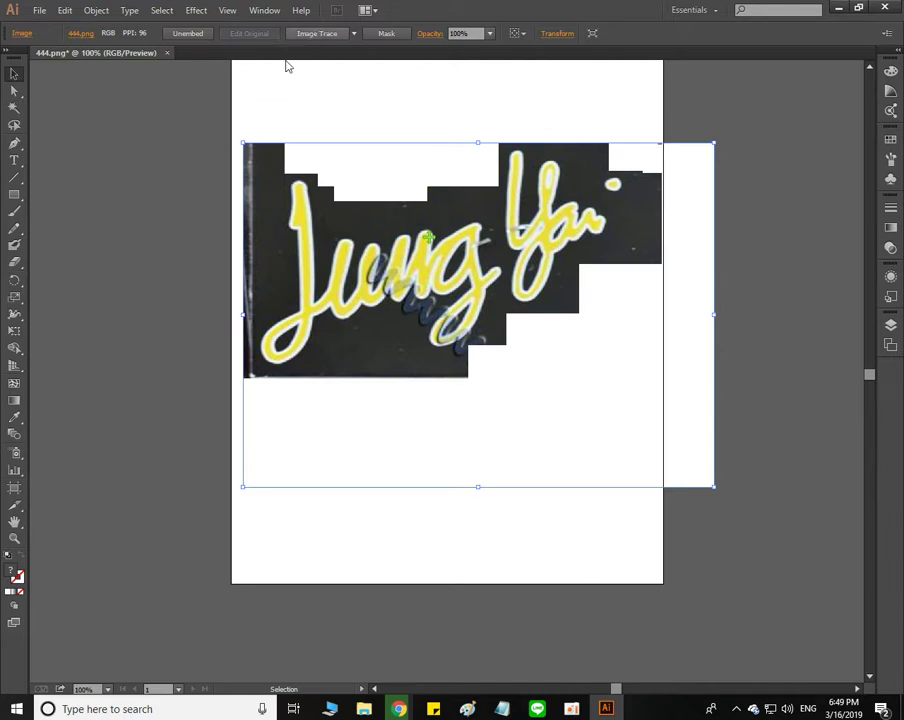
click(343, 34)
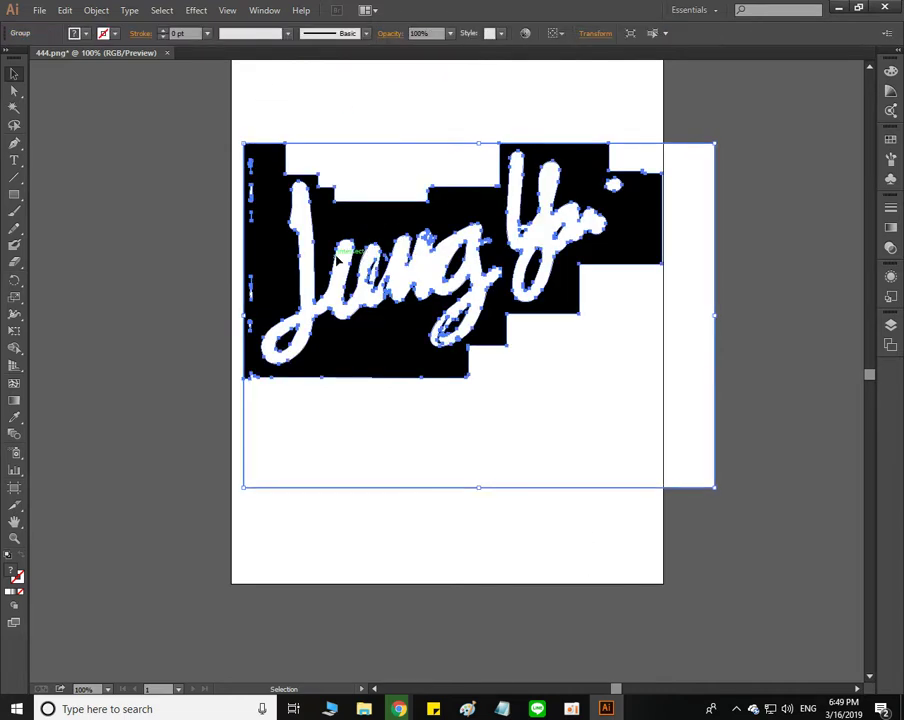
drag(333, 260, 314, 263)
Step: Export the traced lettering as Test1 in AutoCAD DWG format, accepting default export options
click(40, 10)
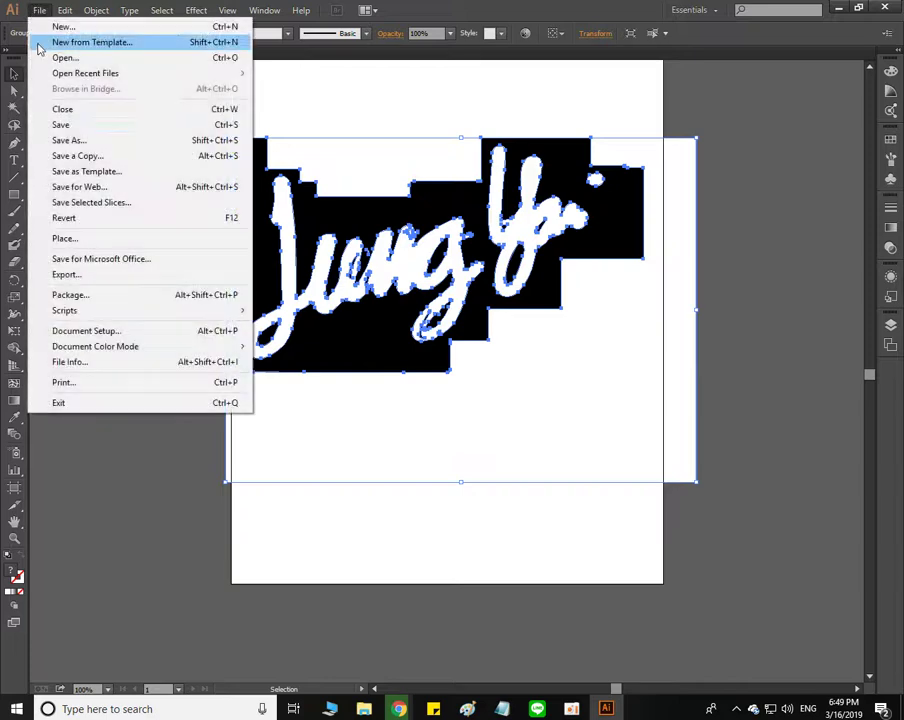
click(85, 276)
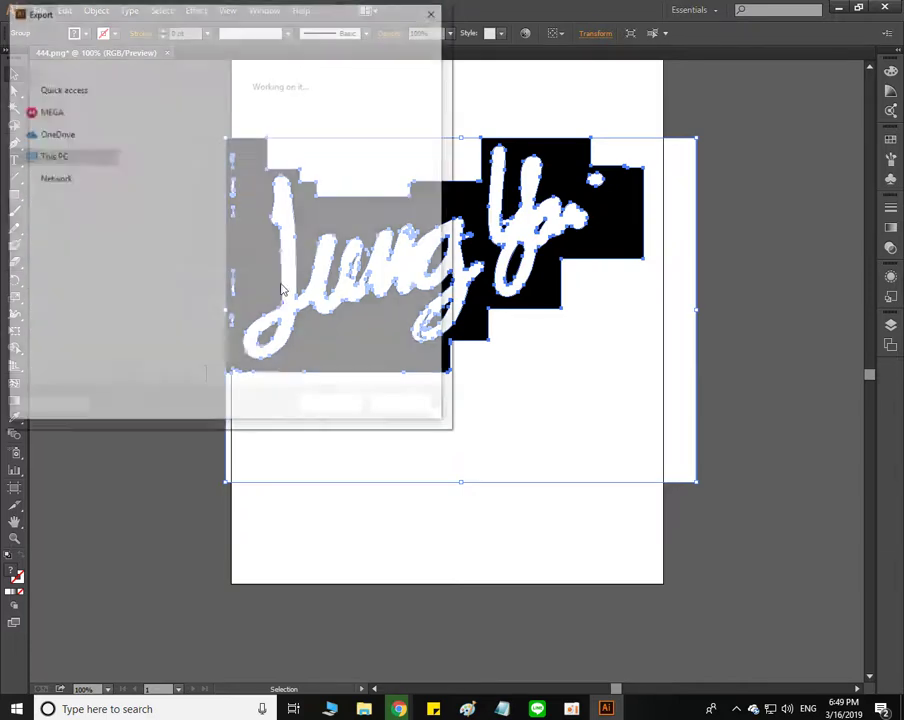
text(tt)
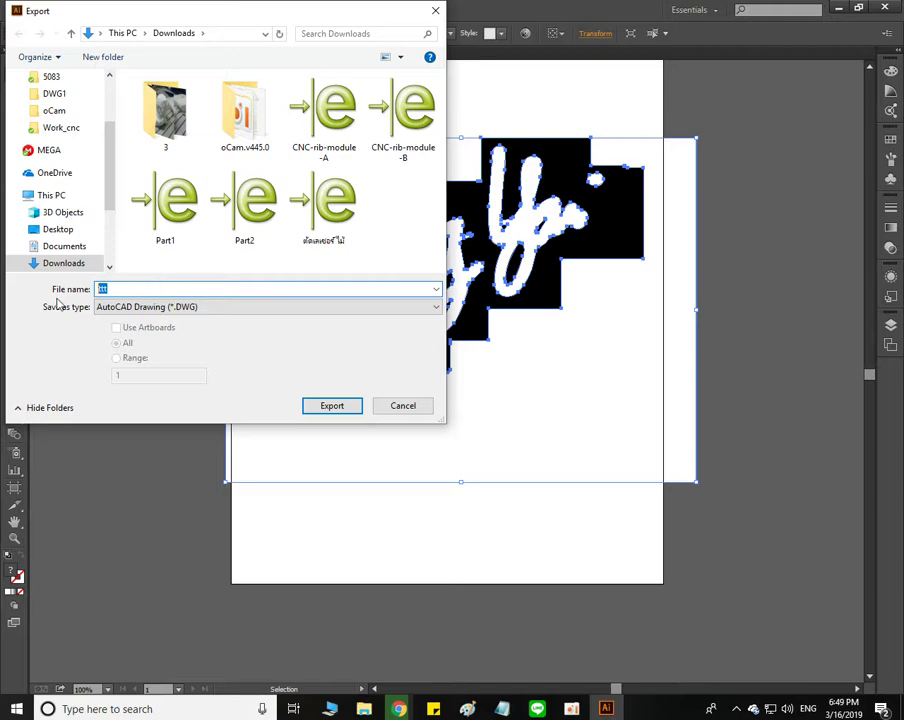
text(Test1)
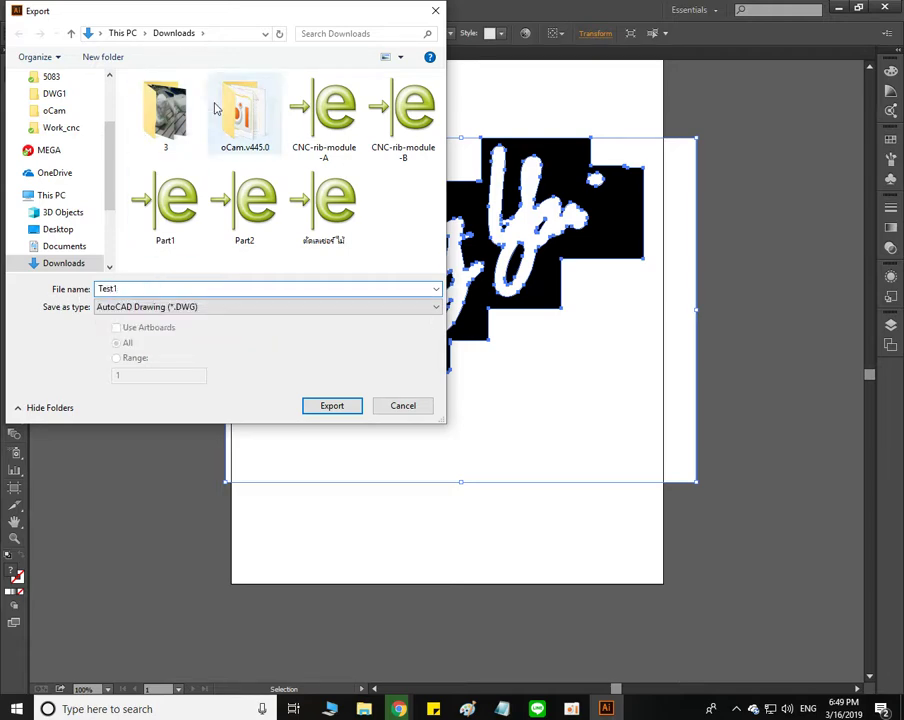
click(332, 406)
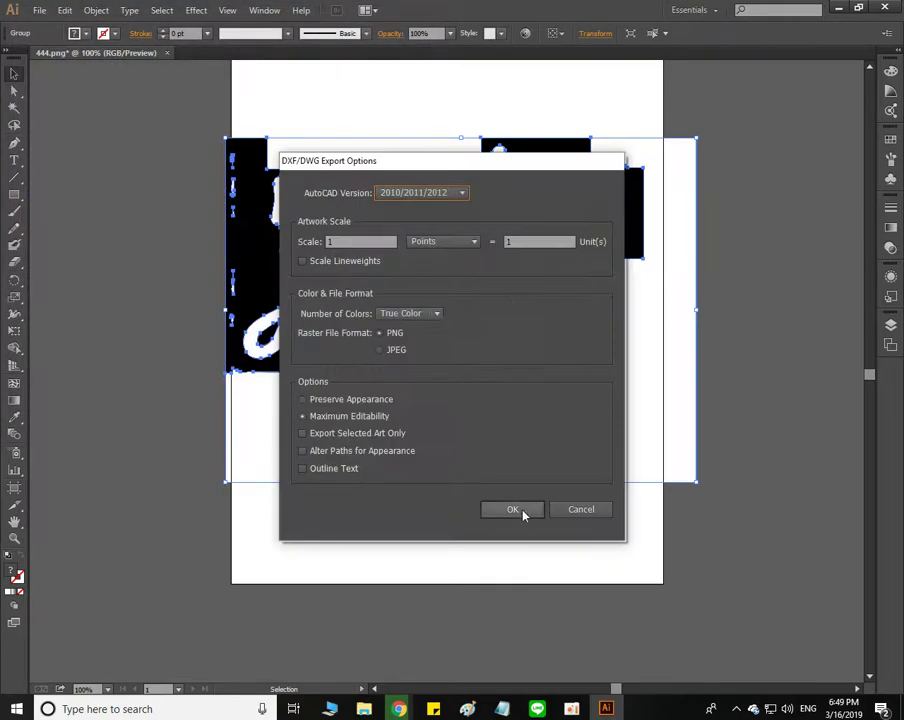
click(512, 510)
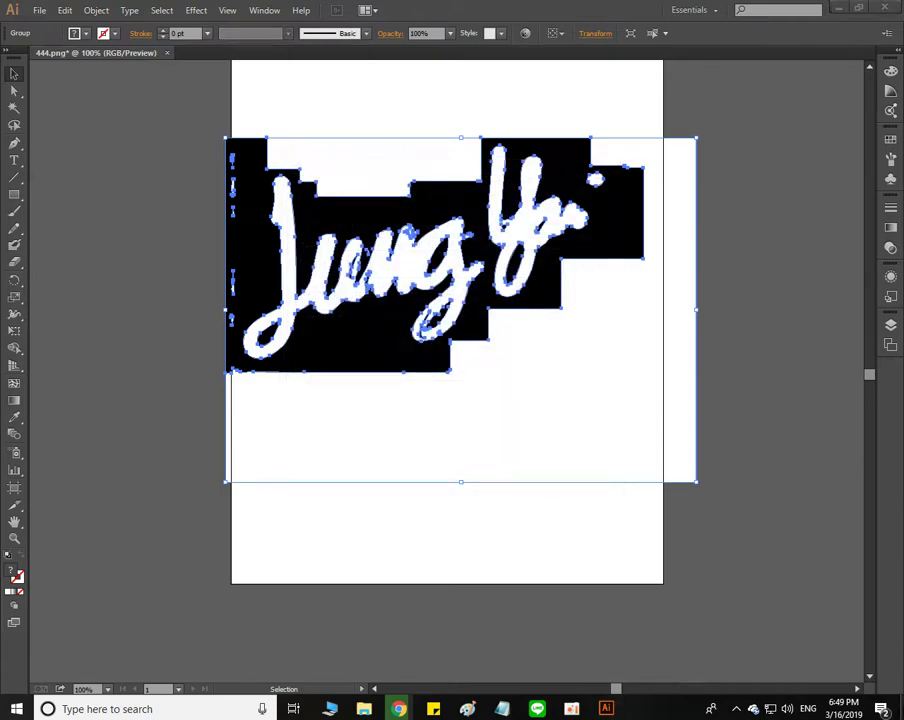
key(super+d)
Step: Restore Illustrator and create a new blank Untitled-1 document
click(822, 112)
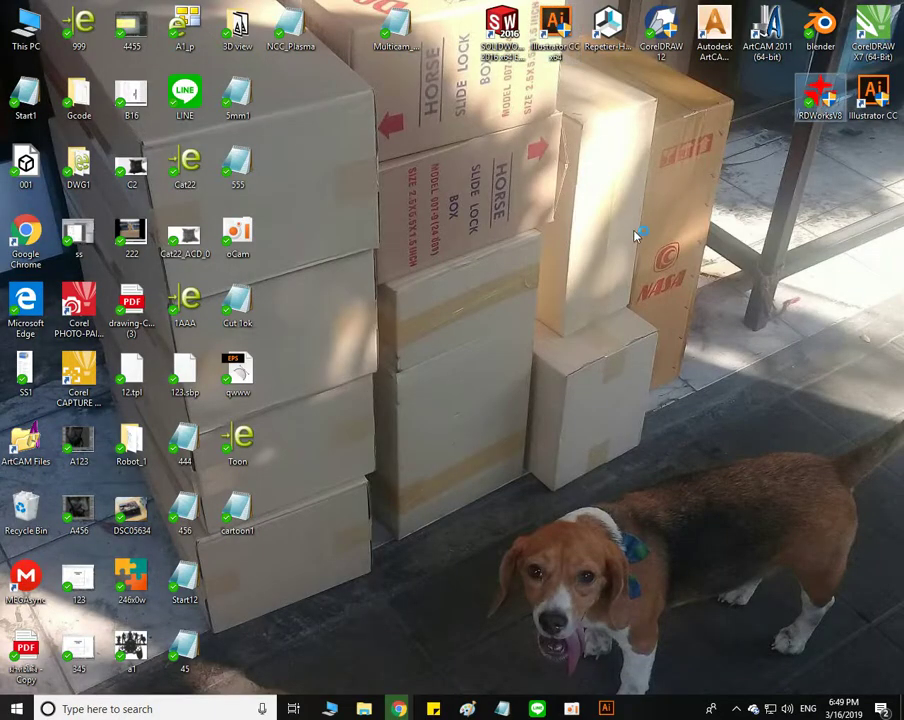
click(605, 708)
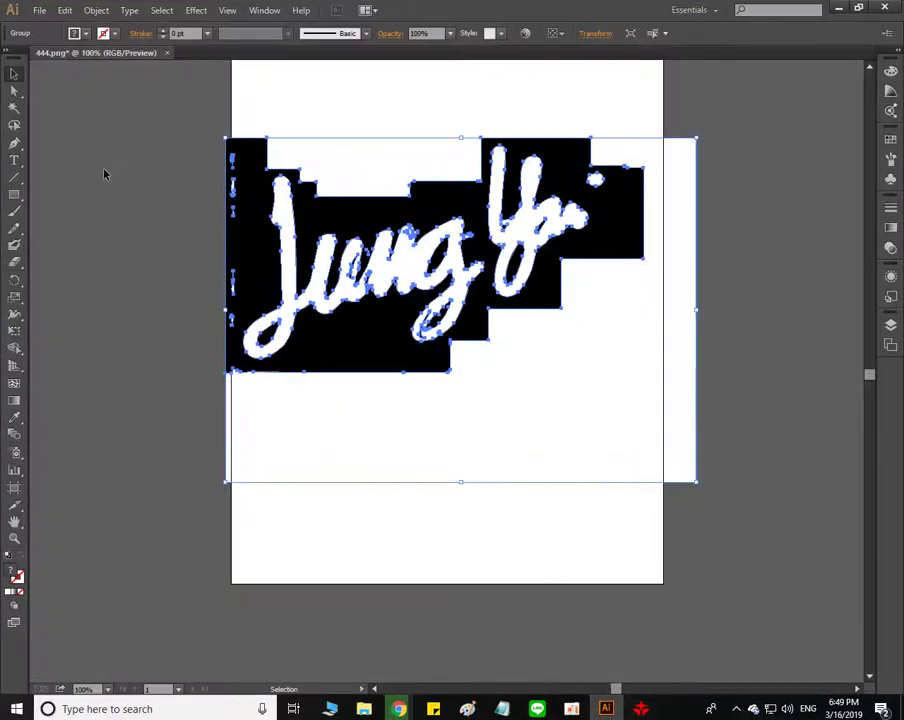
click(76, 124)
click(38, 10)
click(452, 210)
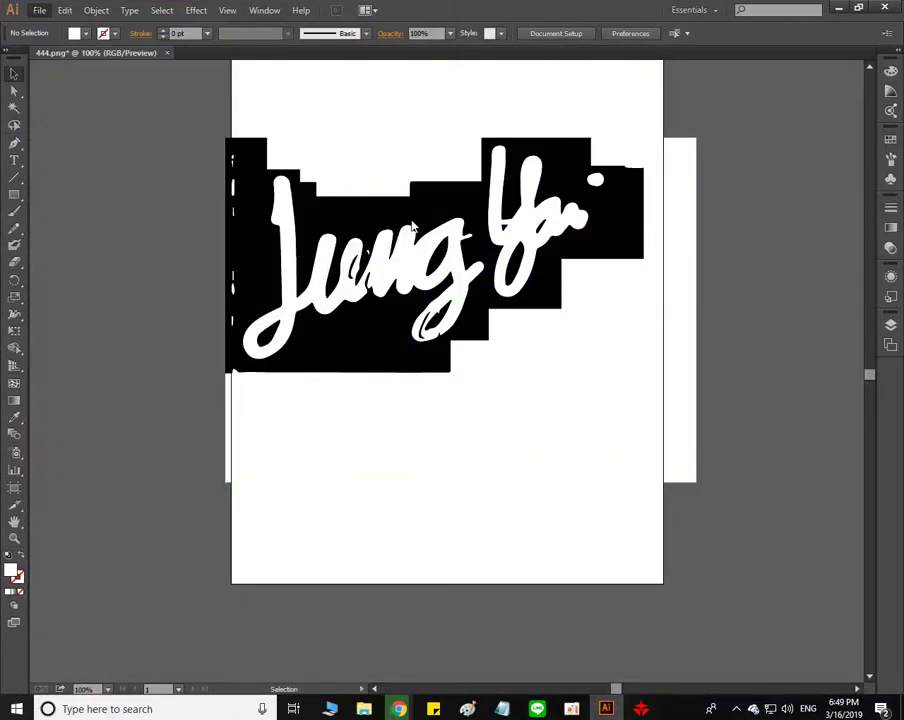
key(ctrl+n)
click(519, 481)
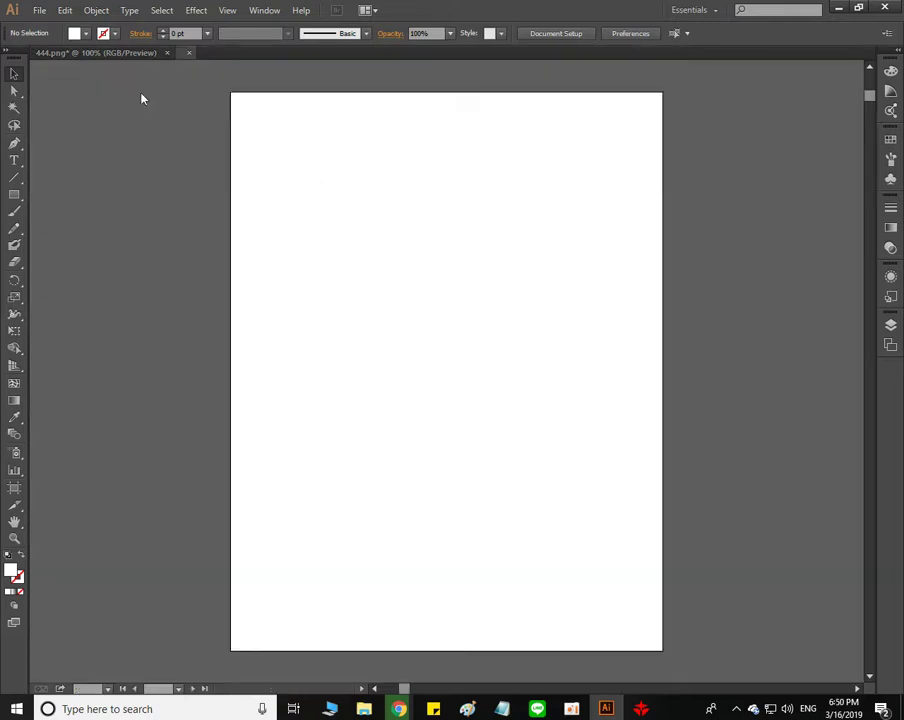
Step: Open Test1 from Downloads, accepting the DXF/DWG import options
click(38, 10)
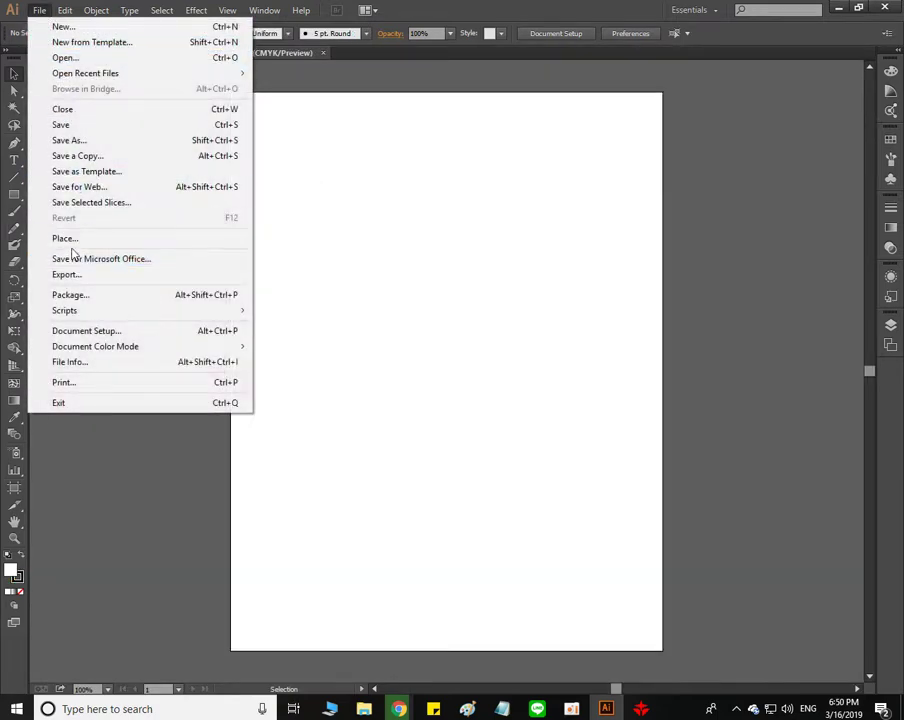
click(66, 57)
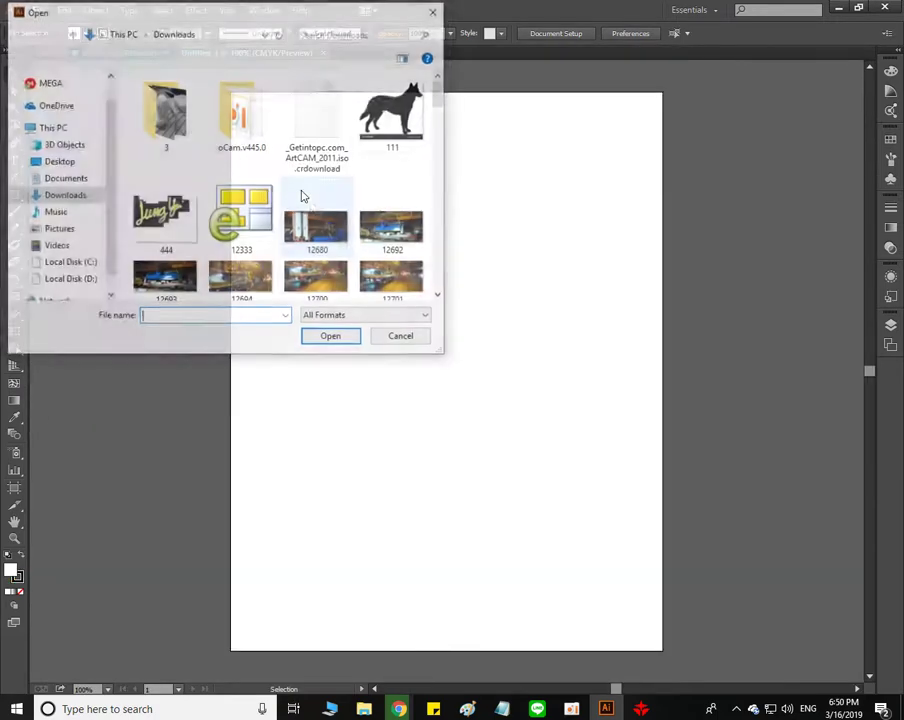
click(248, 214)
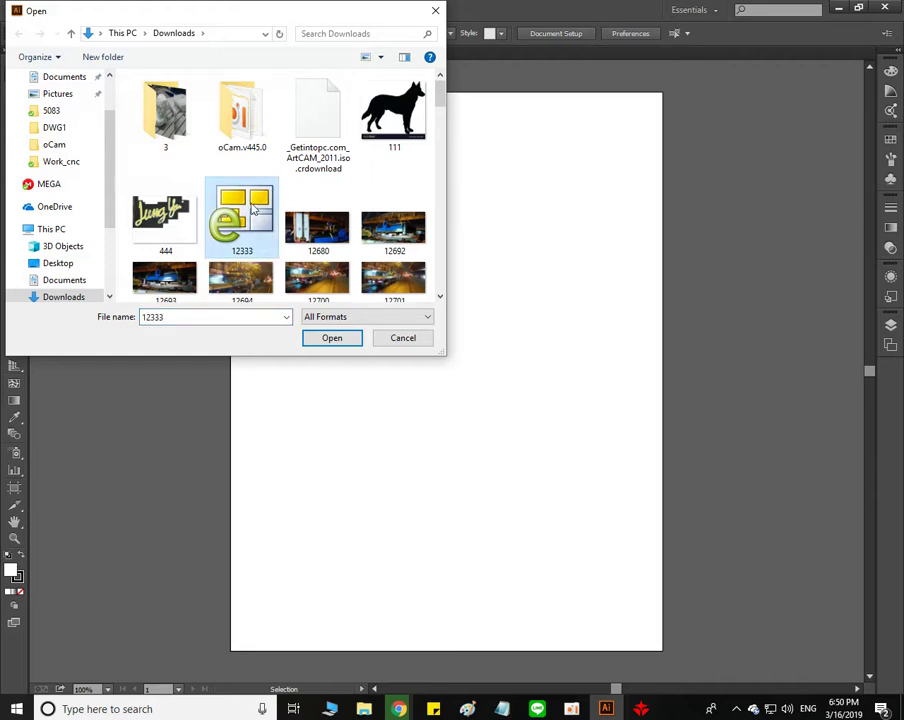
scroll(258, 205, down, 10)
click(260, 200)
click(320, 165)
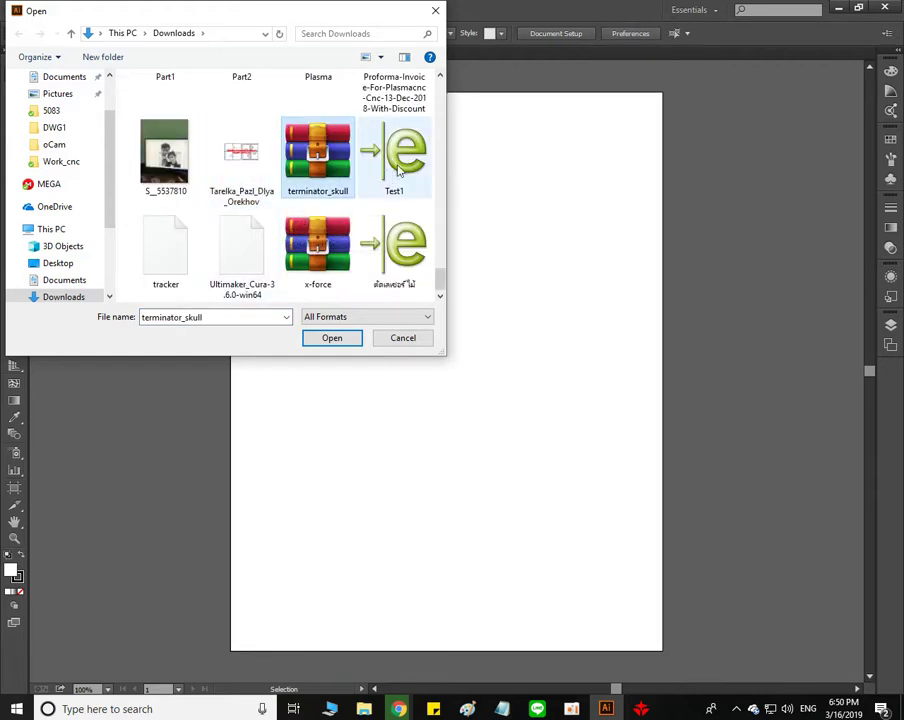
double_click(398, 170)
click(486, 459)
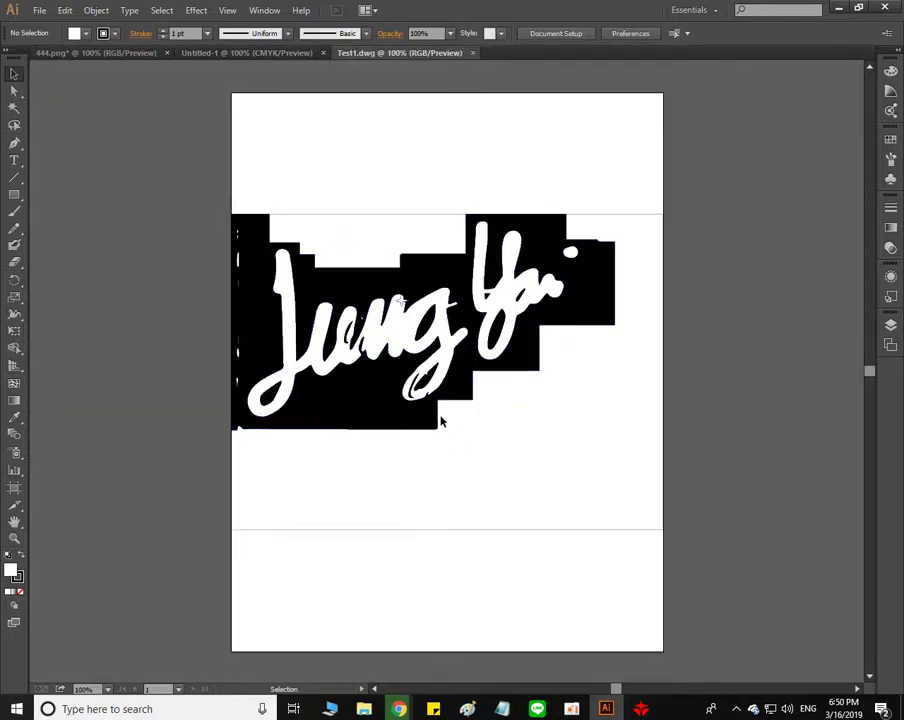
Step: Group the imported Test1 lettering, nudge it, then ungroup it into separate pieces
click(414, 414)
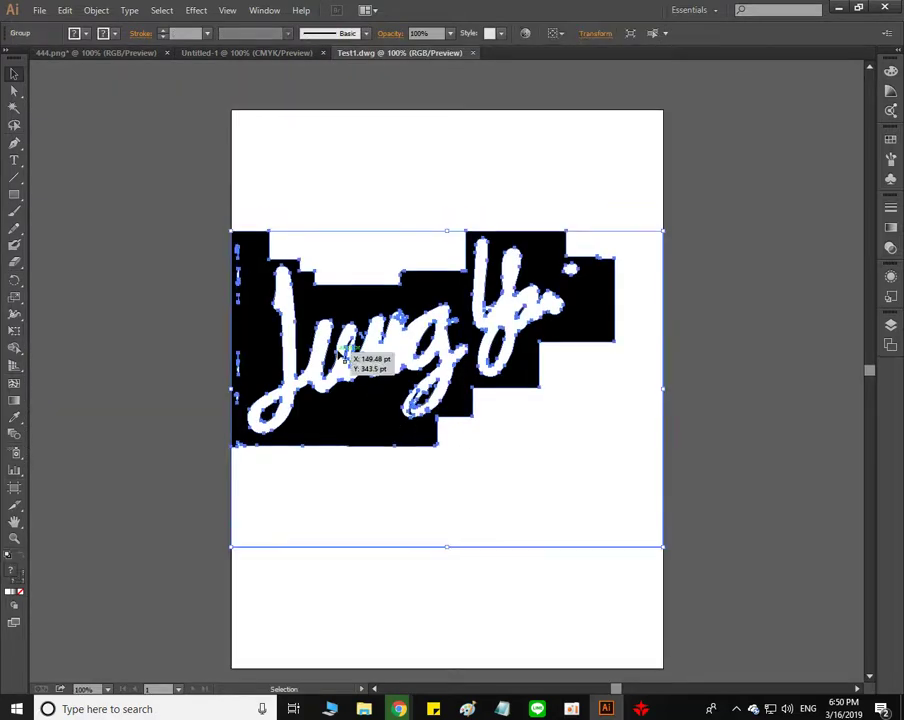
scroll(352, 352, up, 3)
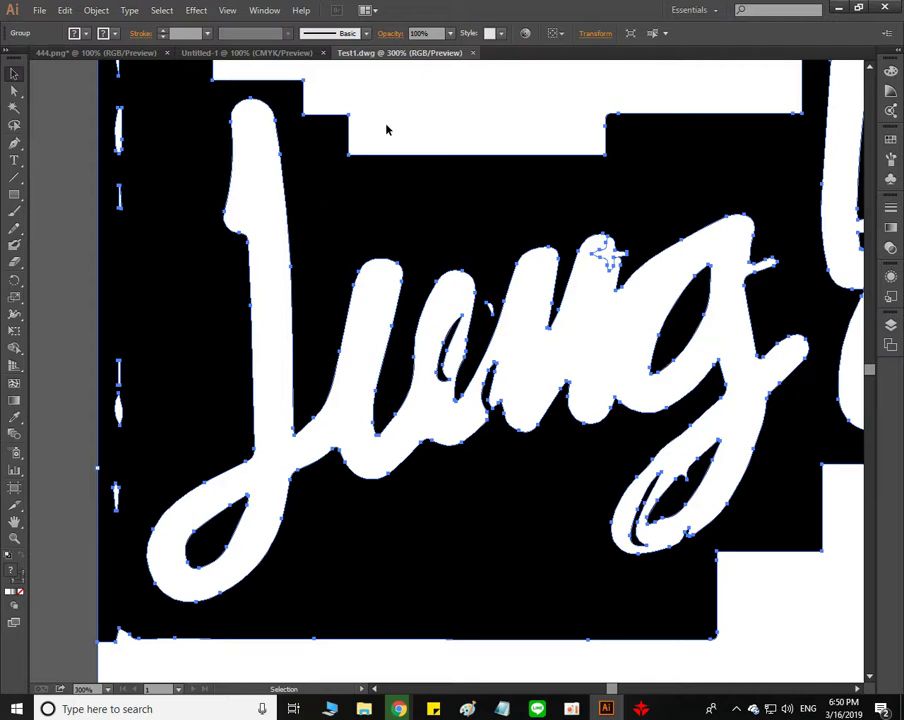
scroll(344, 192, down, 1)
click(96, 10)
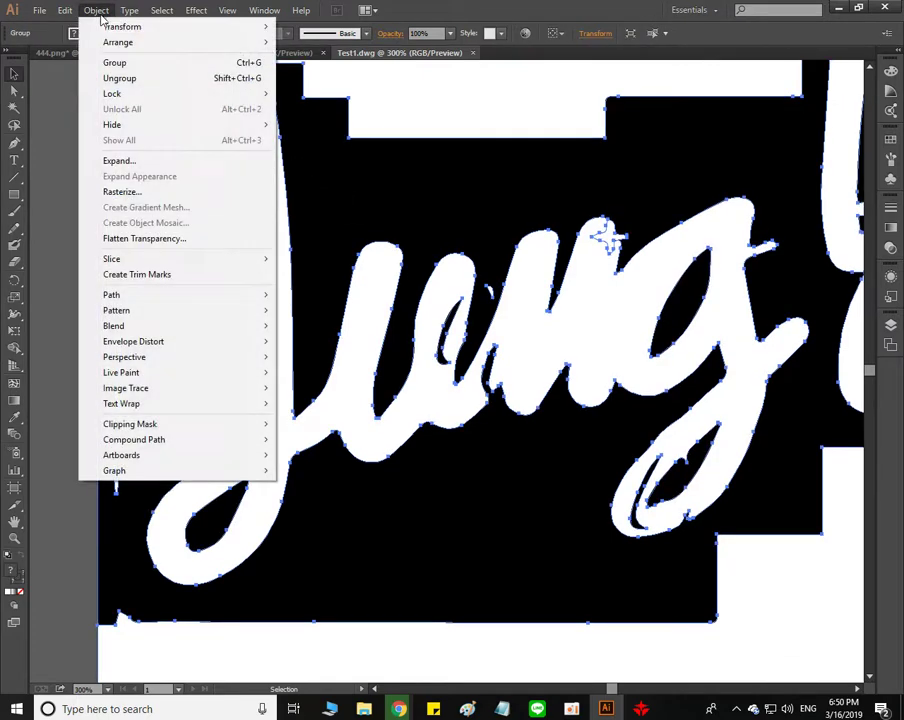
click(106, 62)
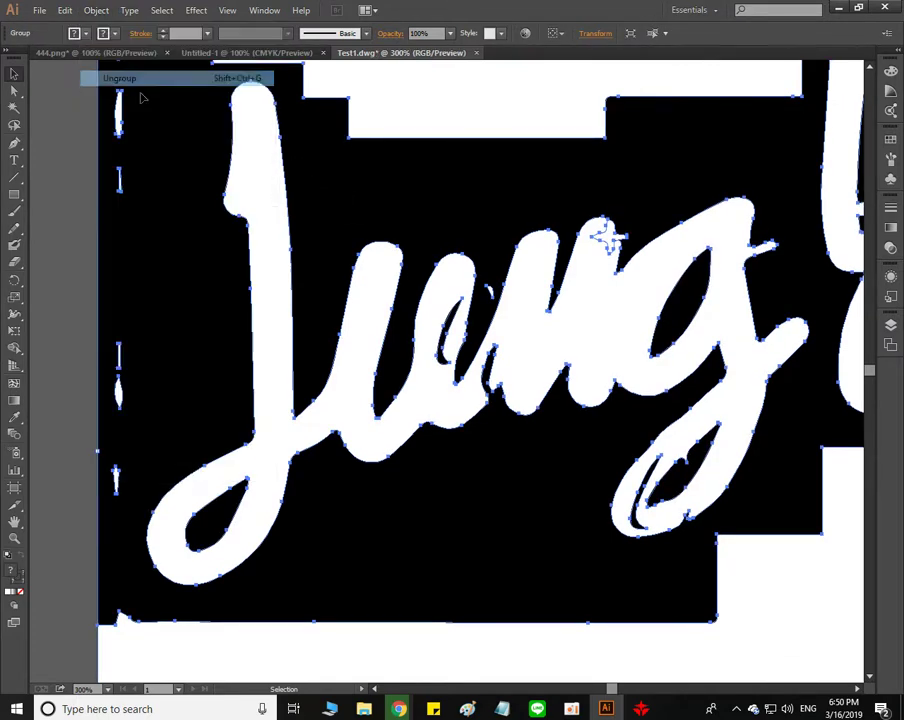
scroll(312, 166, down, 1)
click(288, 142)
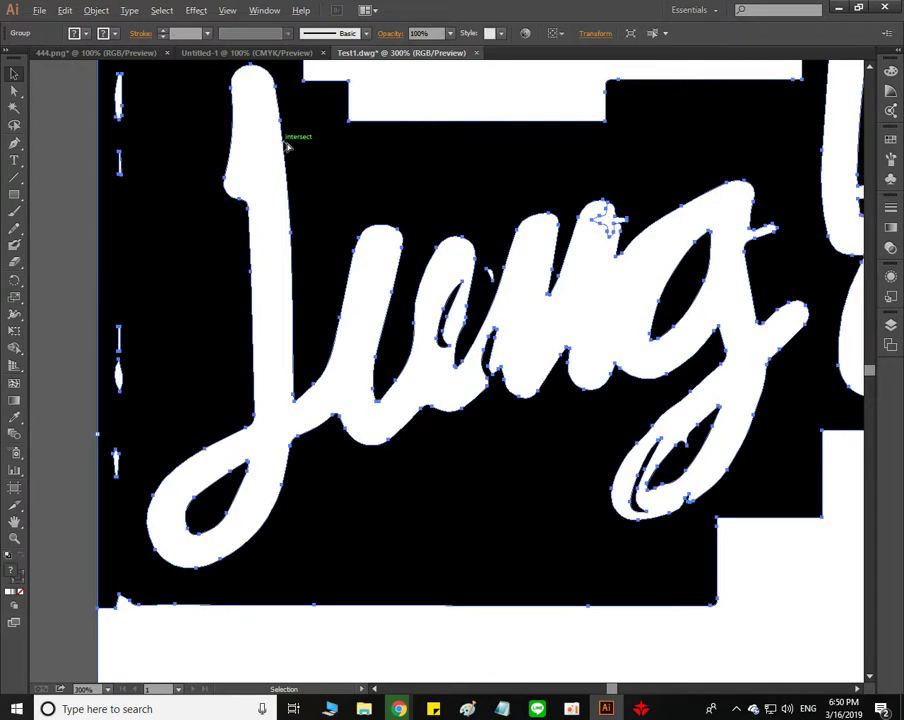
scroll(290, 138, down, 1)
drag(285, 154, 262, 215)
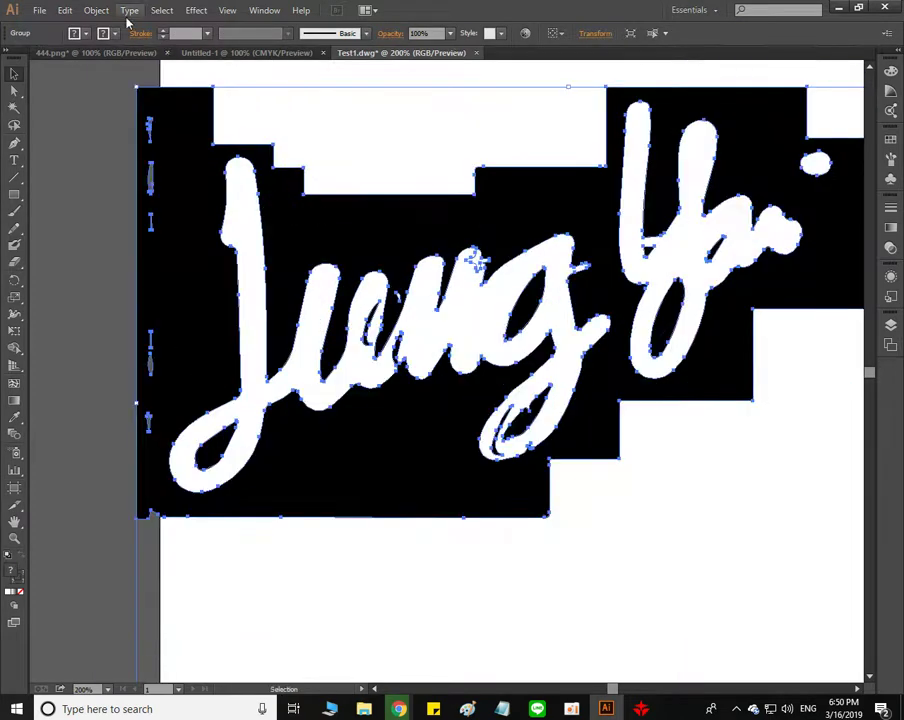
click(92, 10)
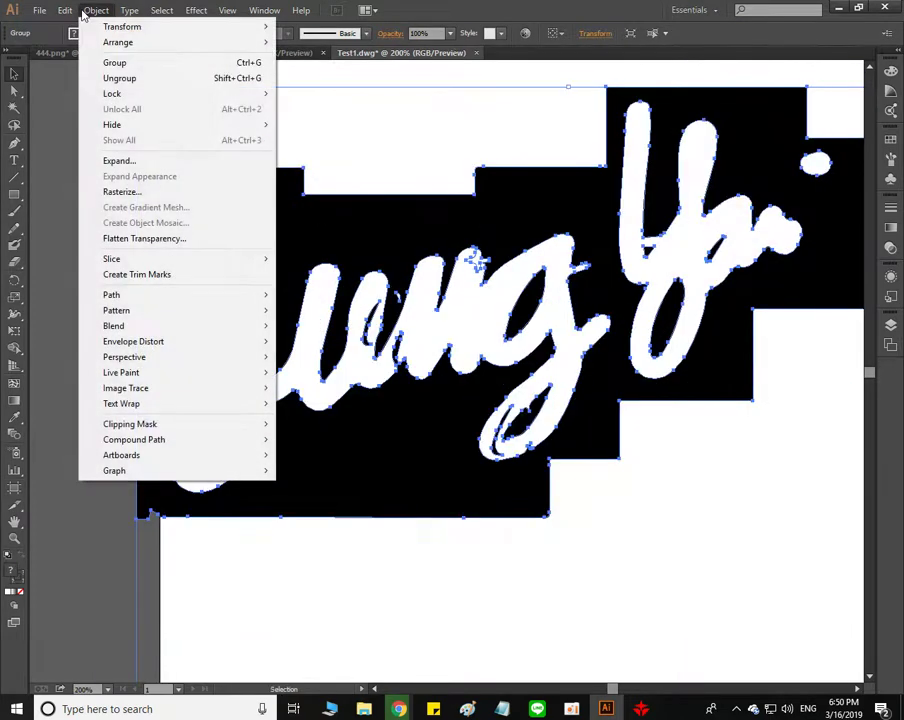
click(119, 78)
Step: Move the traced Jung and Yu outlines below the black lettering image
click(260, 160)
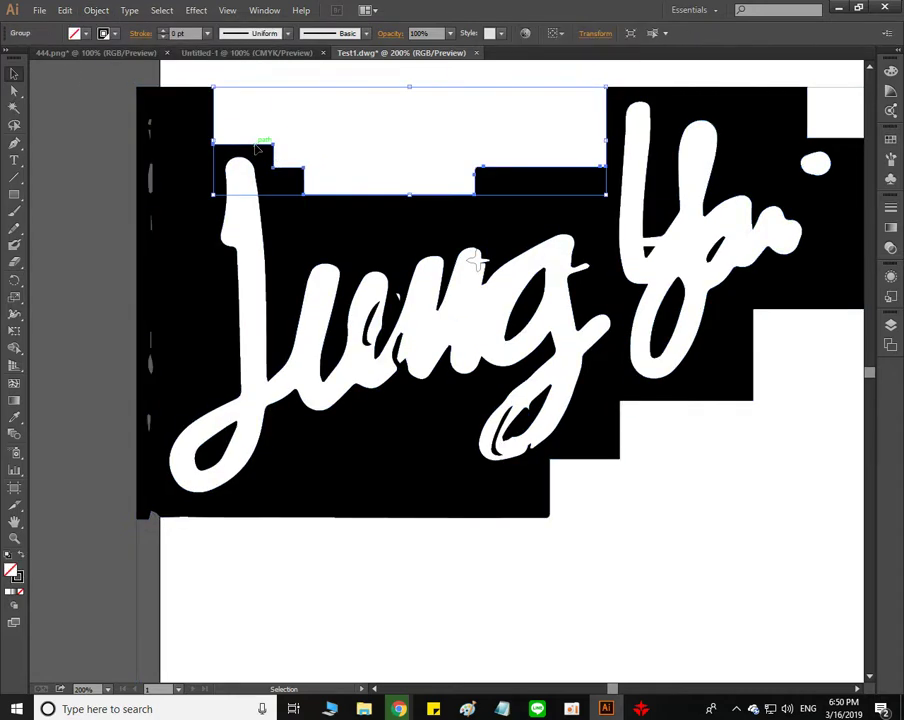
click(266, 174)
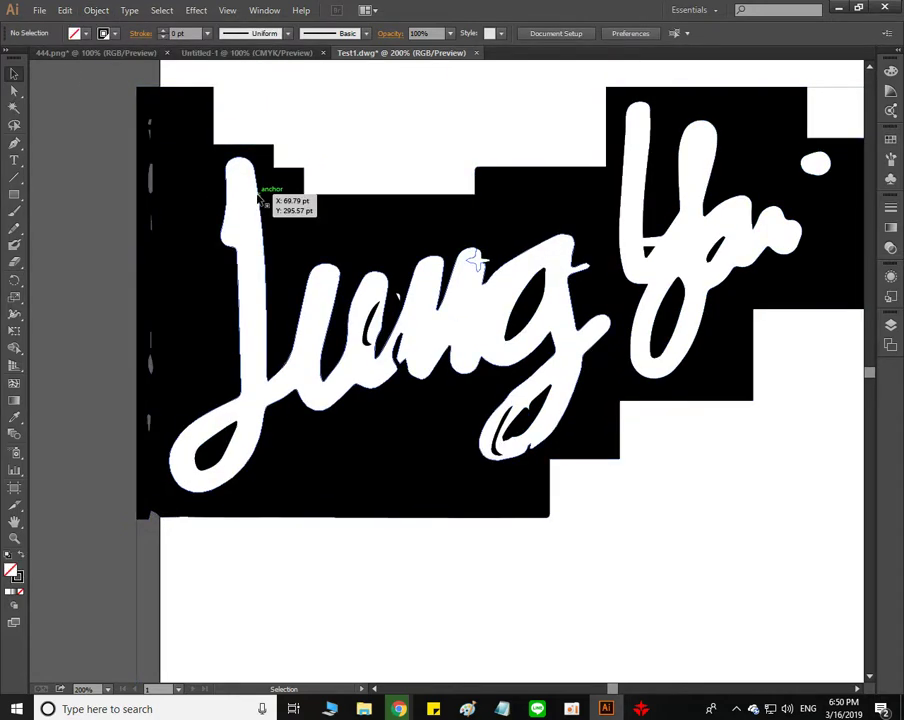
click(272, 200)
scroll(276, 210, down, 2)
scroll(280, 220, down, 2)
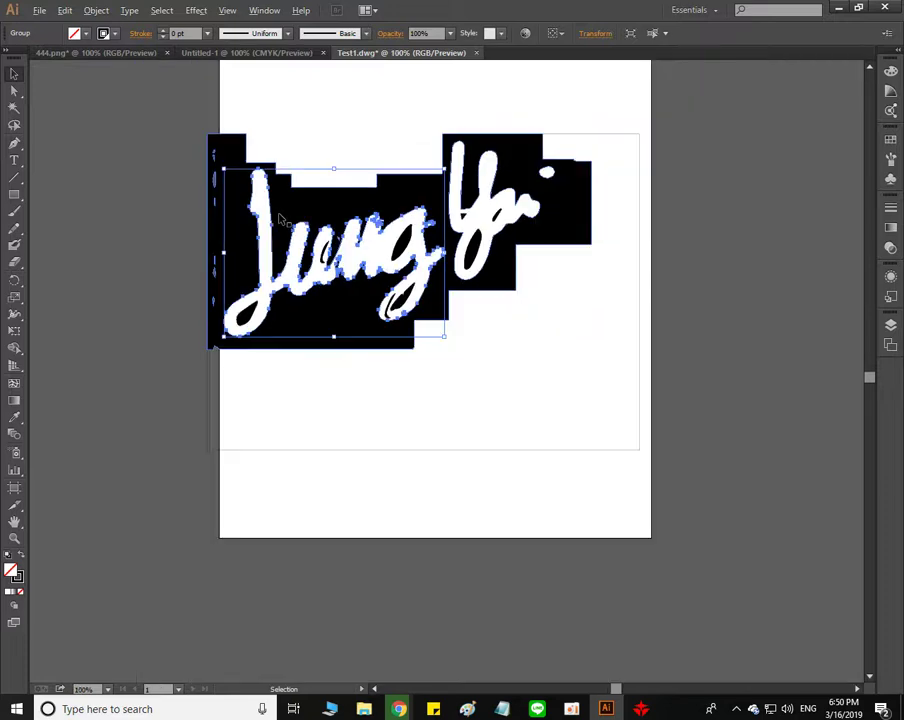
drag(272, 211, 282, 426)
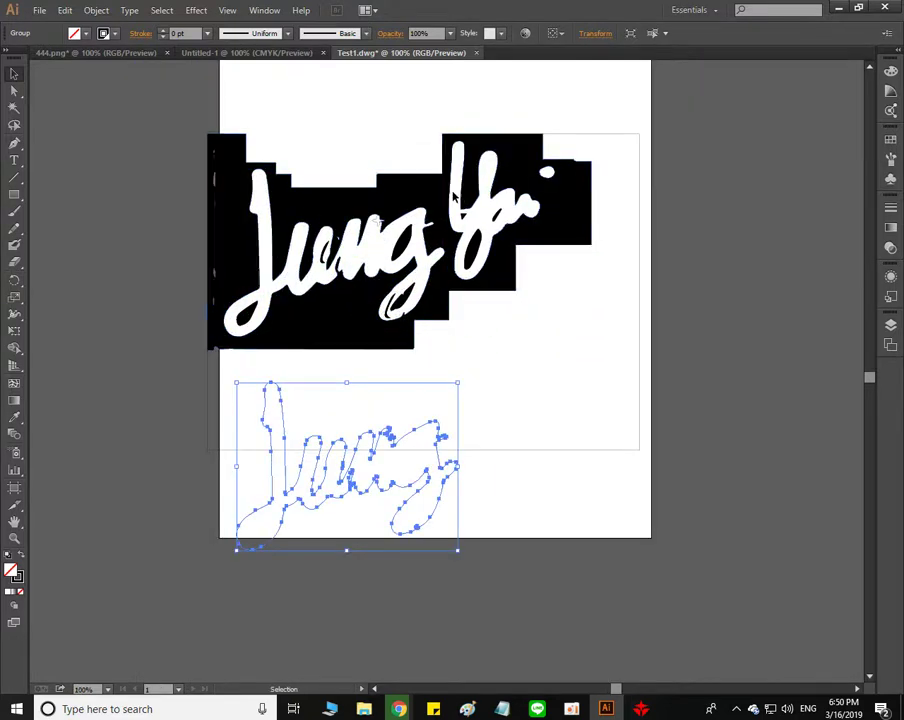
drag(453, 197, 487, 438)
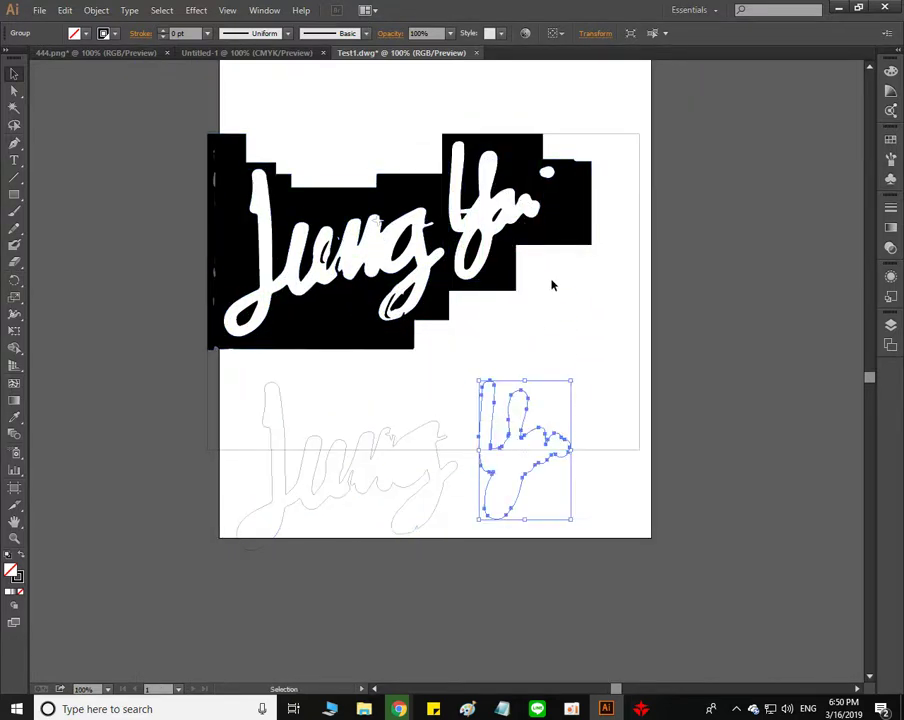
mouse_move(547, 173)
mouse_down()
mouse_move(555, 408)
mouse_move(547, 176)
mouse_up()
click(572, 269)
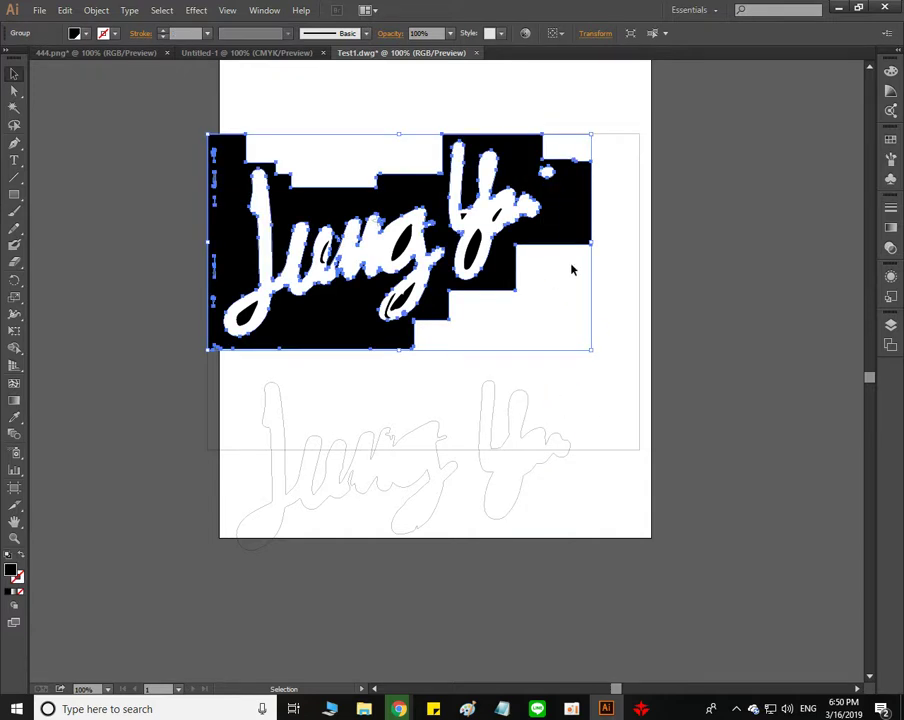
Step: Copy the i-dot outline, resize it, and place it onto the traced signature
click(638, 130)
drag(571, 200, 568, 190)
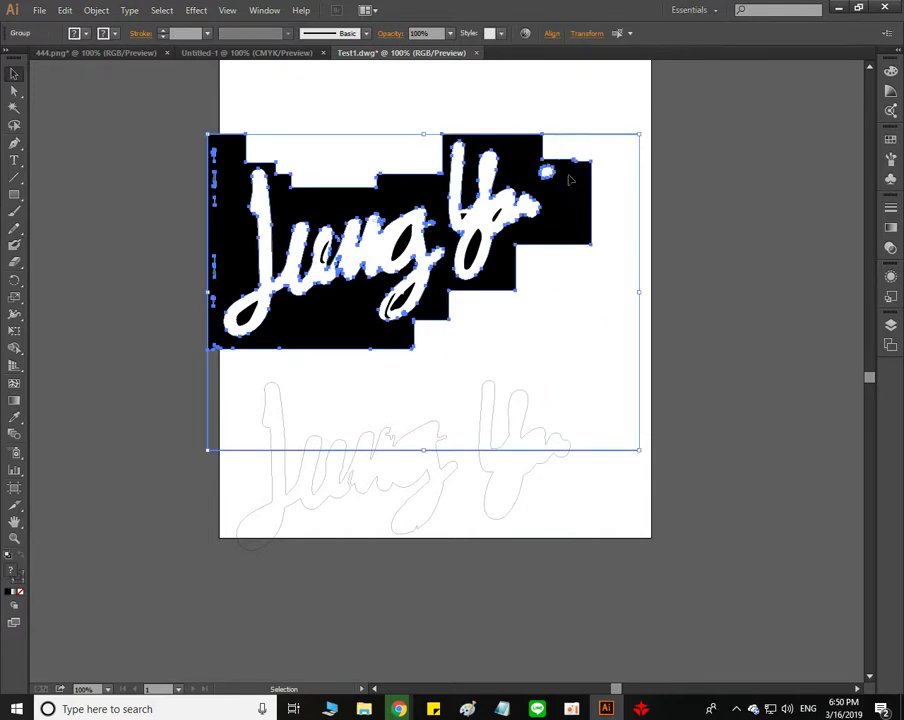
scroll(564, 182, up, 4)
click(549, 115)
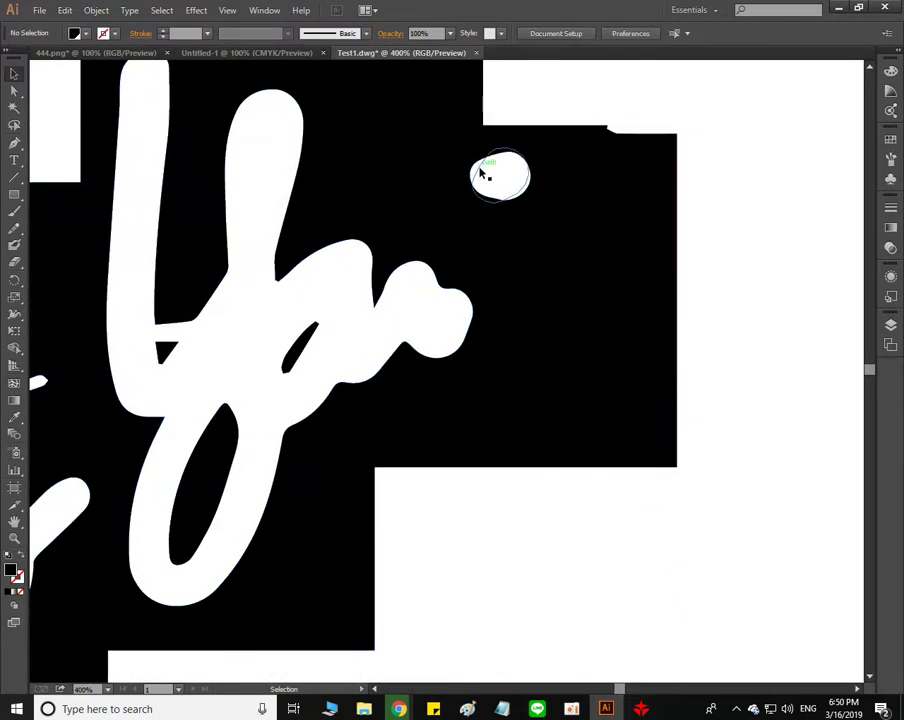
click(481, 174)
key(v)
drag(488, 156, 496, 522)
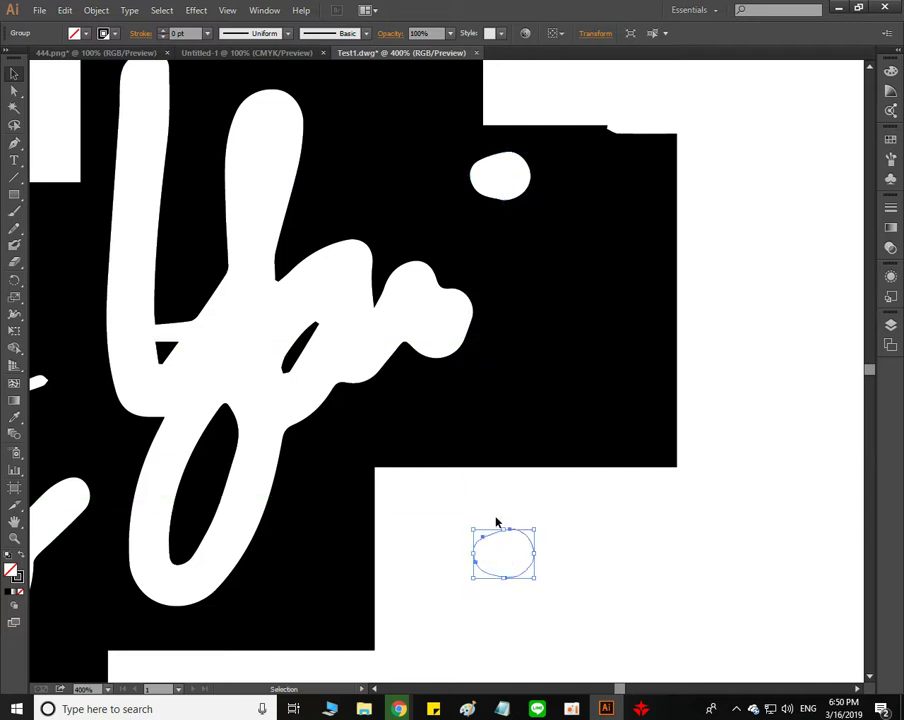
scroll(496, 522, down, 2)
scroll(492, 468, down, 2)
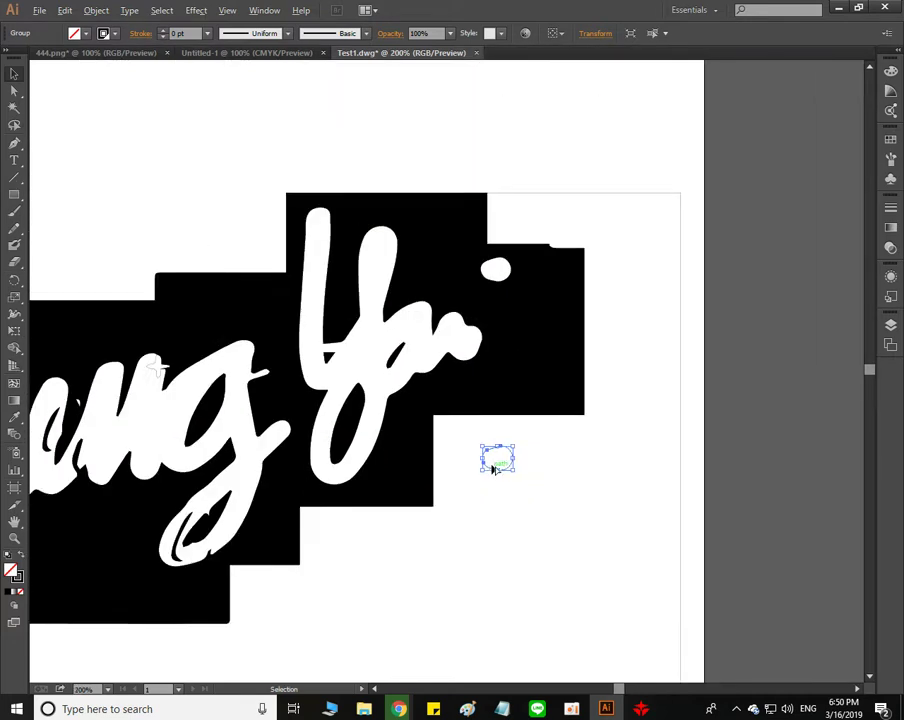
scroll(496, 468, down, 2)
drag(488, 470, 489, 569)
click(482, 488)
click(119, 254)
click(515, 444)
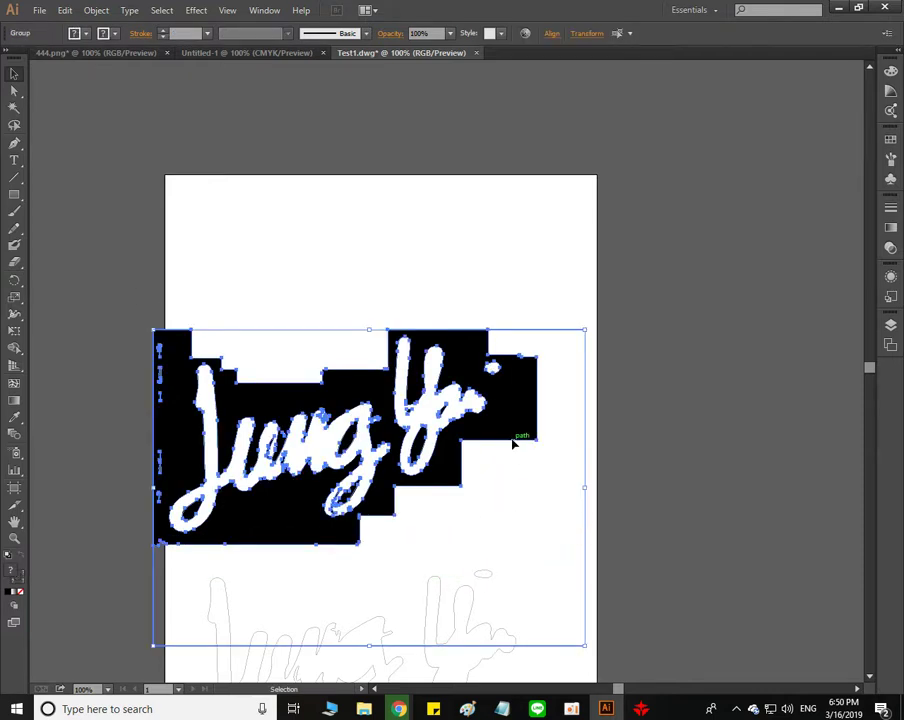
key(Delete)
scroll(281, 540, down, 1)
scroll(281, 540, down, 5)
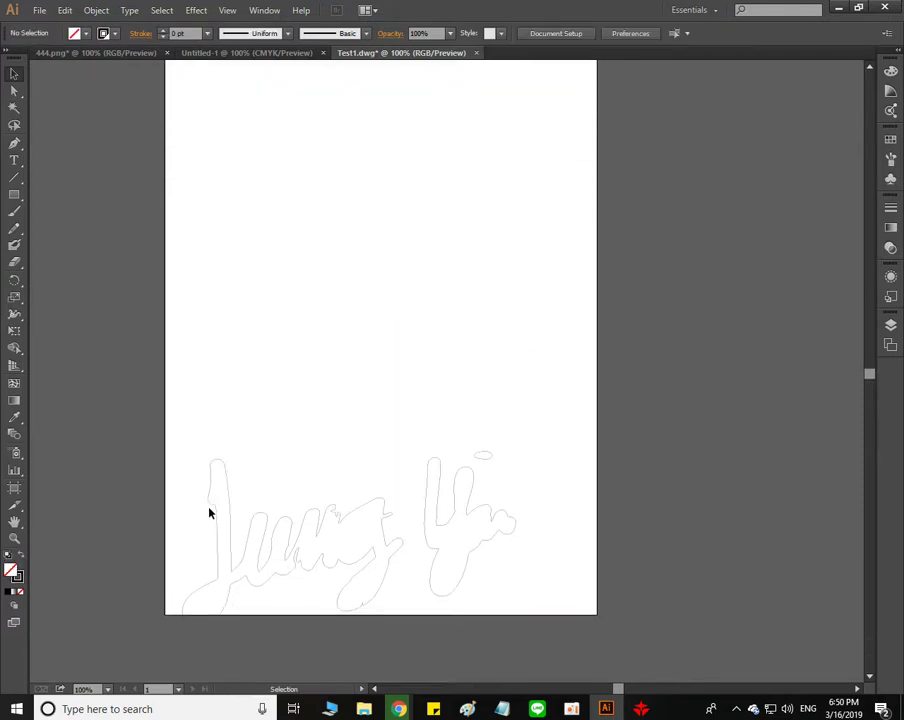
mouse_move(145, 434)
mouse_down()
mouse_move(668, 710)
mouse_move(363, 474)
mouse_move(597, 589)
mouse_move(362, 474)
mouse_move(336, 218)
mouse_move(366, 216)
mouse_up()
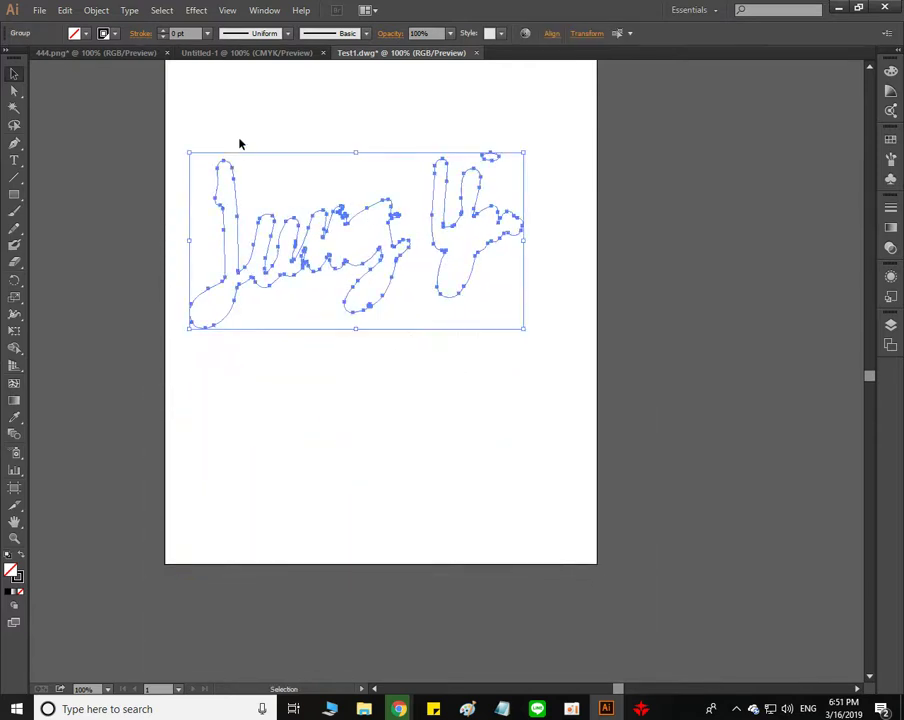
click(216, 118)
drag(172, 104, 660, 376)
click(40, 11)
Step: Start a Save As in AI format, then cancel it without saving
click(70, 140)
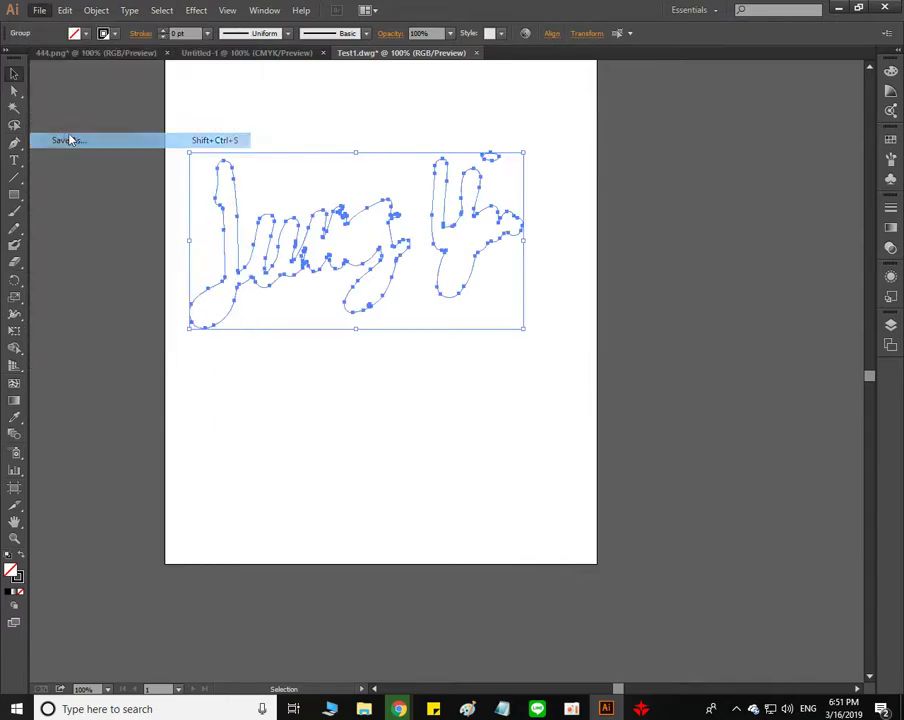
click(214, 306)
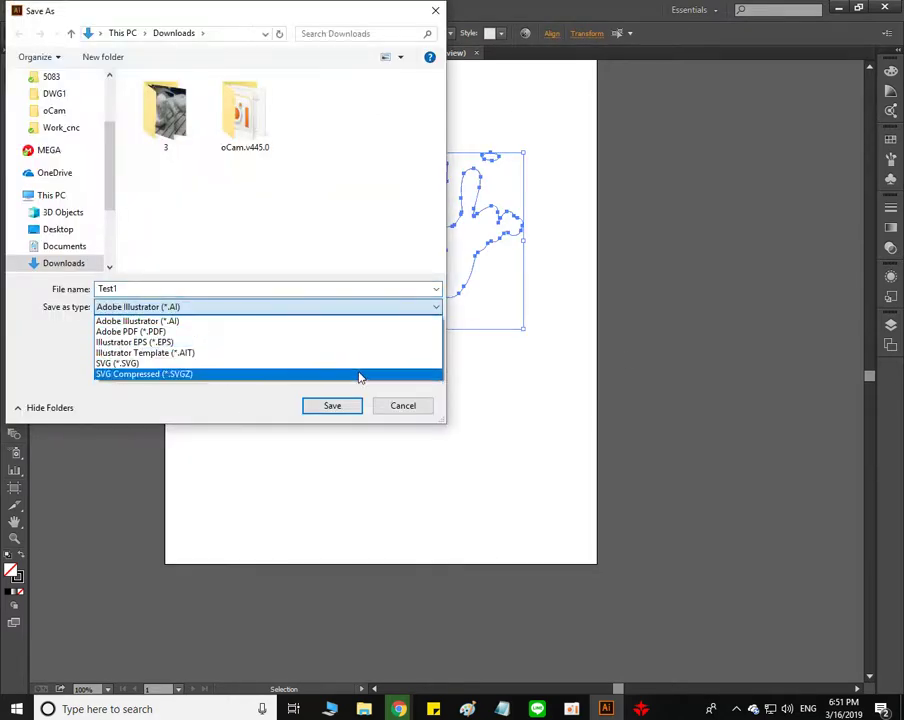
click(404, 406)
click(404, 406)
Step: Export the signature outline as Test2 in AutoCAD DWG format with default options
click(40, 10)
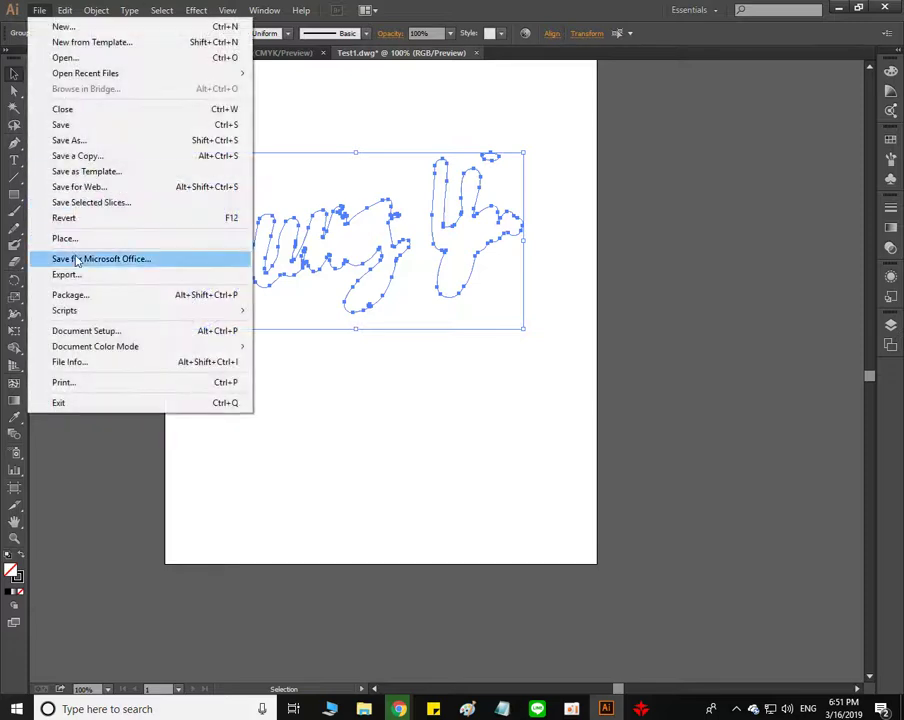
click(62, 274)
click(186, 293)
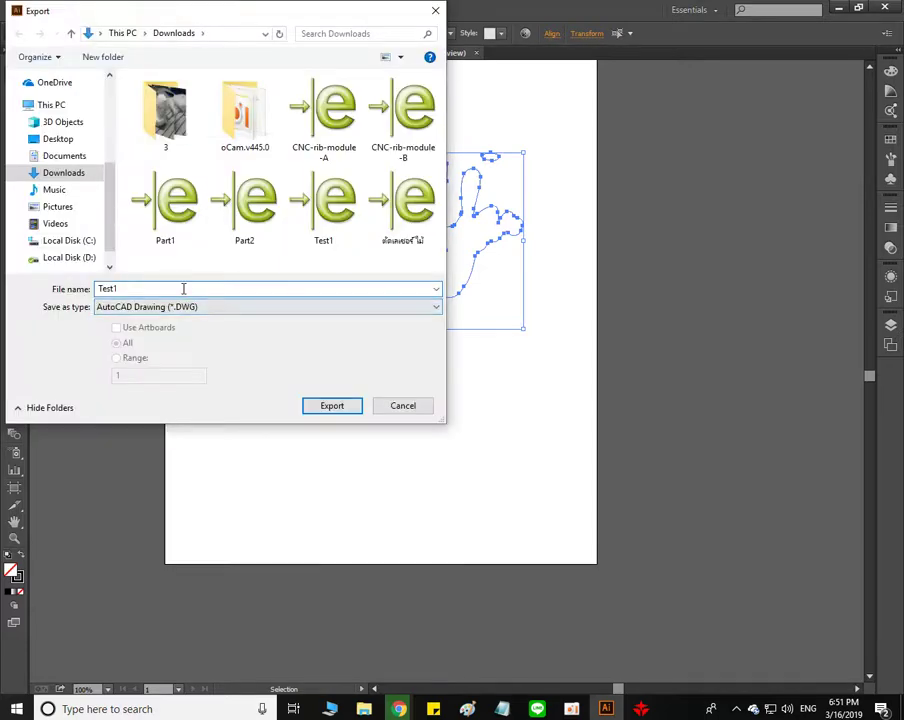
key(BackSpace)
text(2)
click(330, 406)
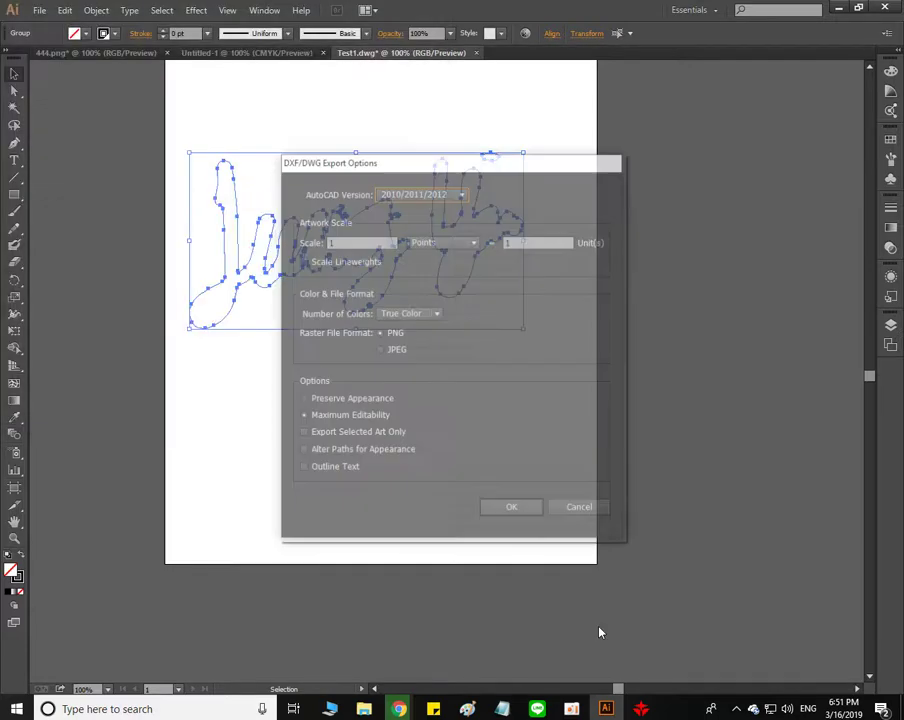
key(Return)
click(641, 709)
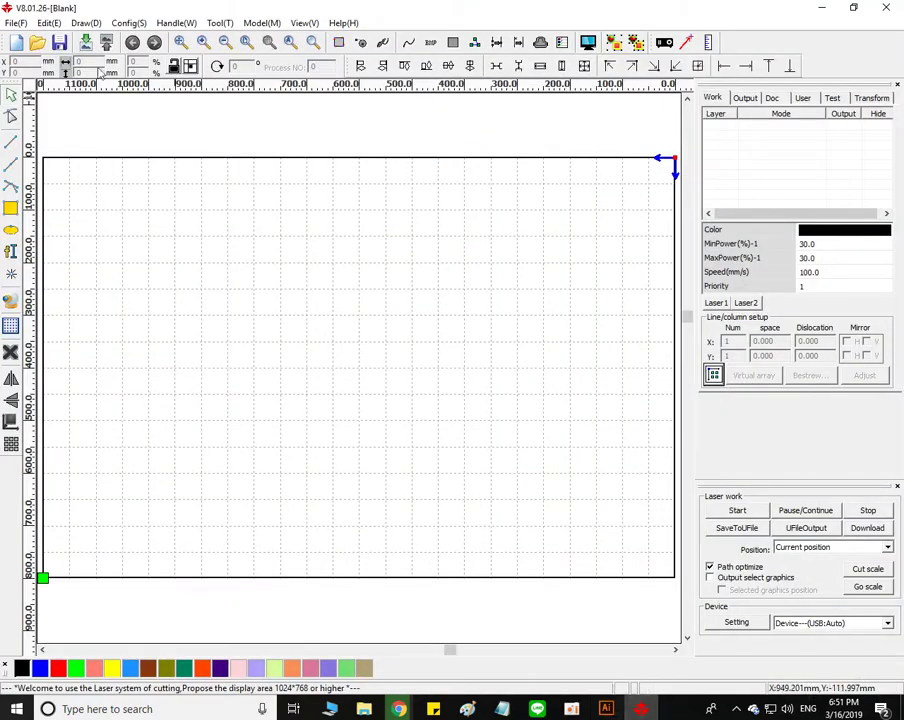
Step: In RDWorks' Import window, browse via Local Disk (D:) to the Downloads folder
click(18, 22)
click(39, 107)
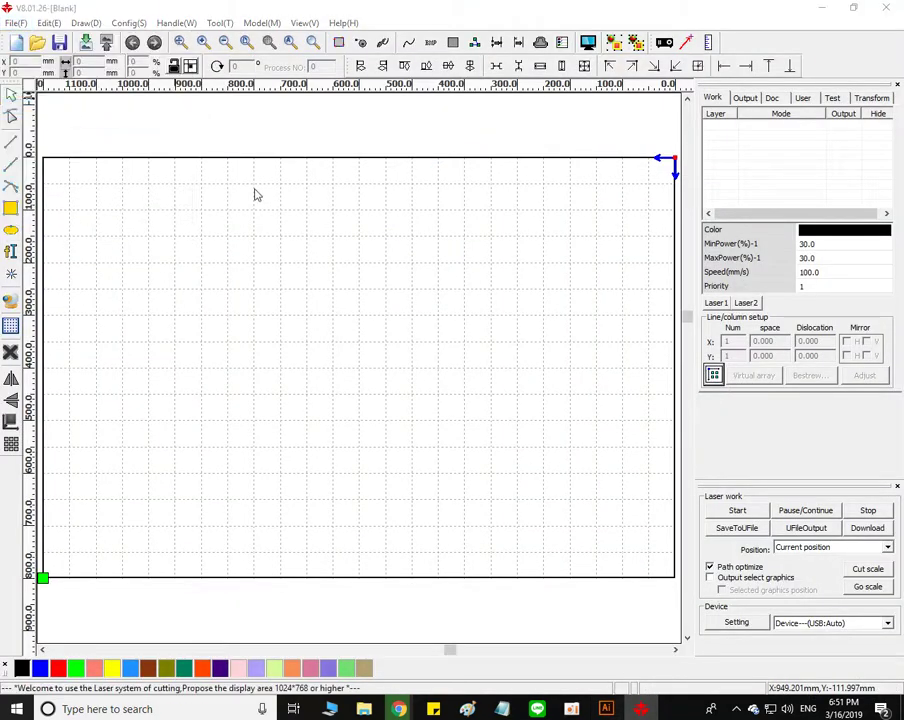
click(187, 168)
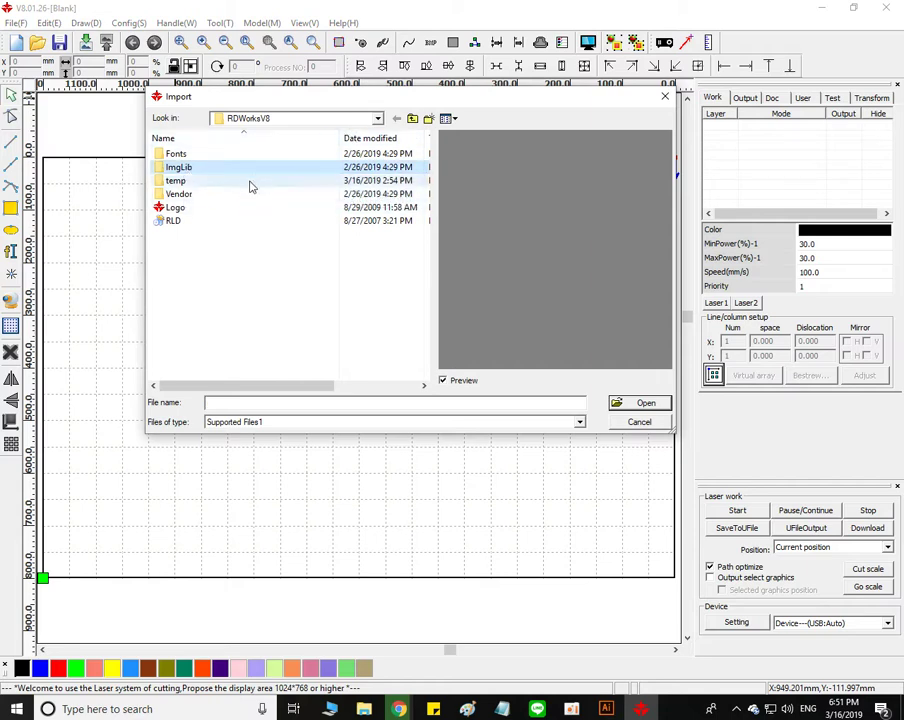
click(290, 118)
click(288, 167)
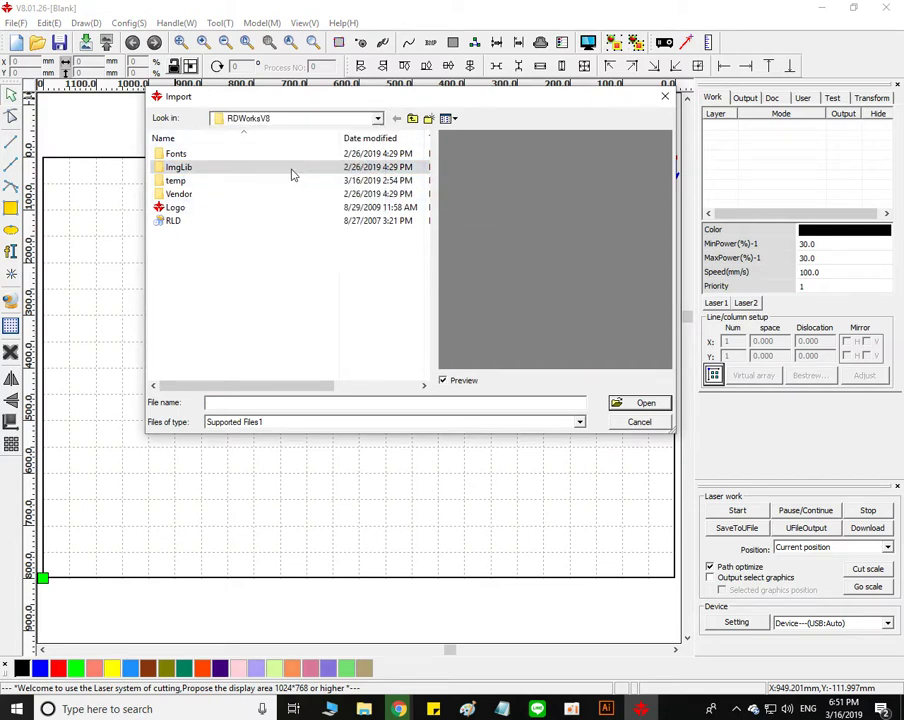
click(321, 120)
scroll(306, 140, up, 4)
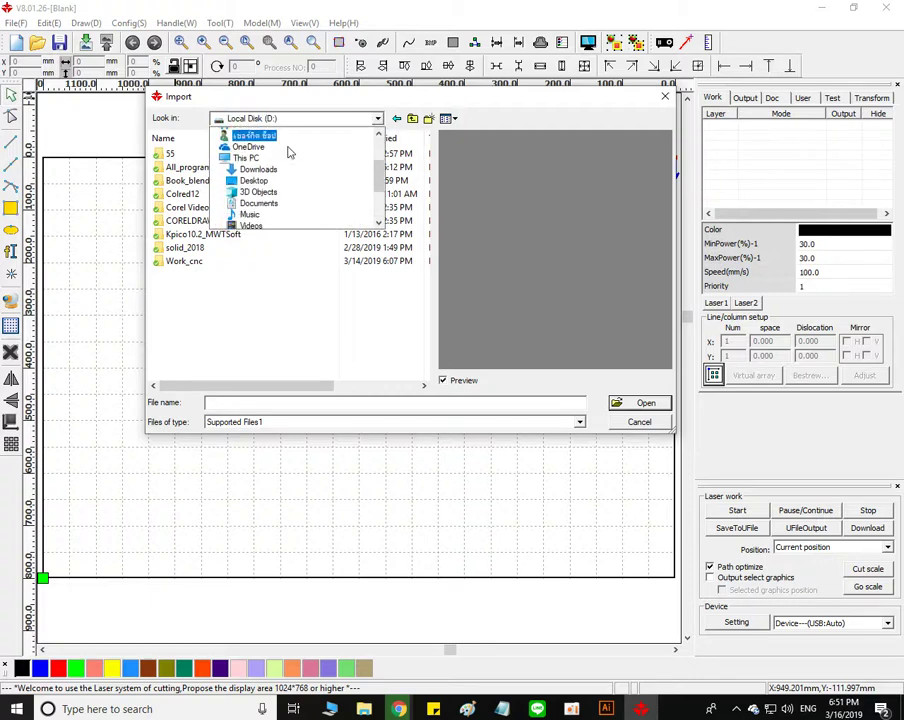
click(259, 144)
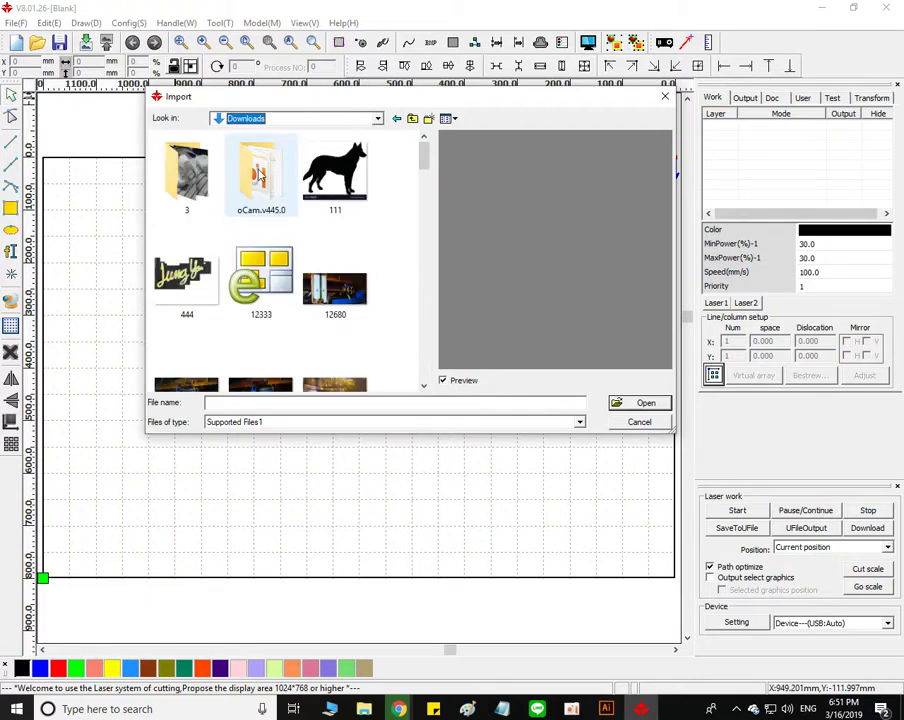
scroll(265, 262, down, 3)
scroll(265, 262, down, 5)
Step: Filter the file list to DXF Files, find nothing, and cancel the import
click(338, 421)
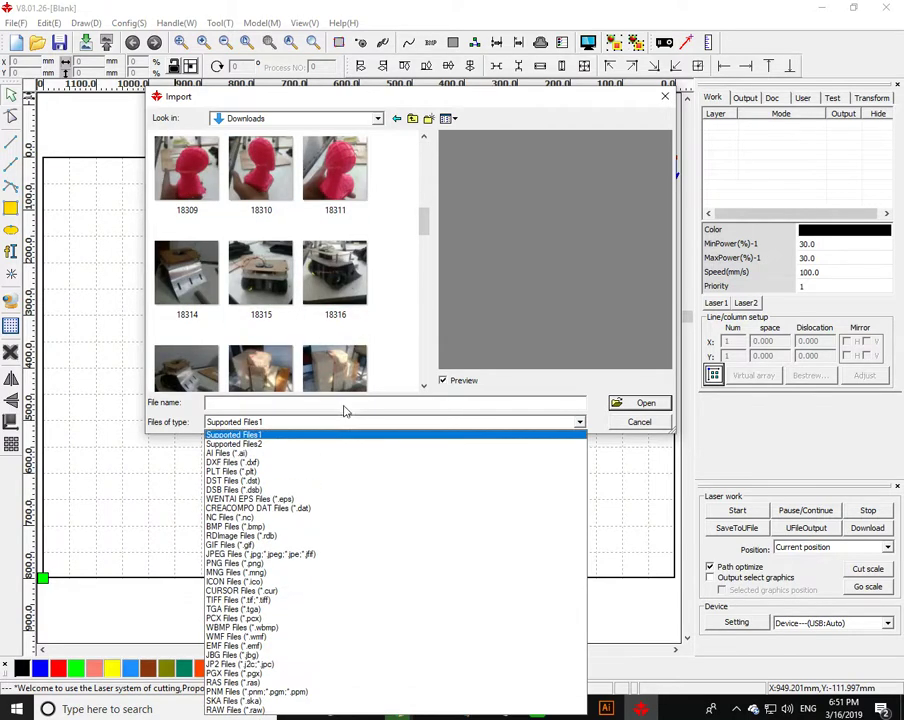
click(311, 471)
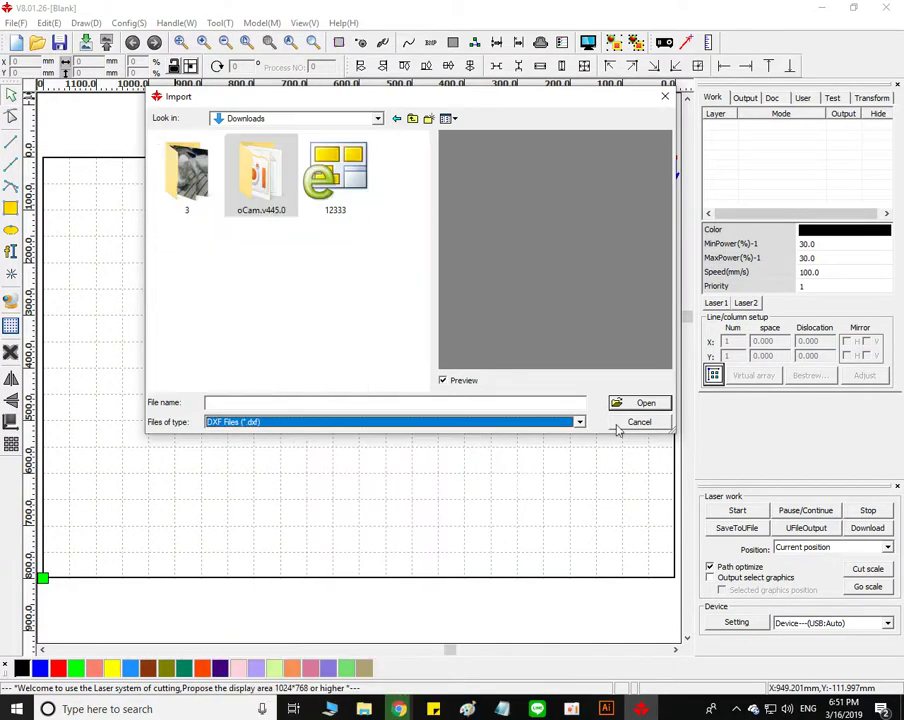
click(628, 422)
Step: Export the Illustrator signature outline to Downloads as Test3 in AutoCAD Interchange DXF format
click(617, 712)
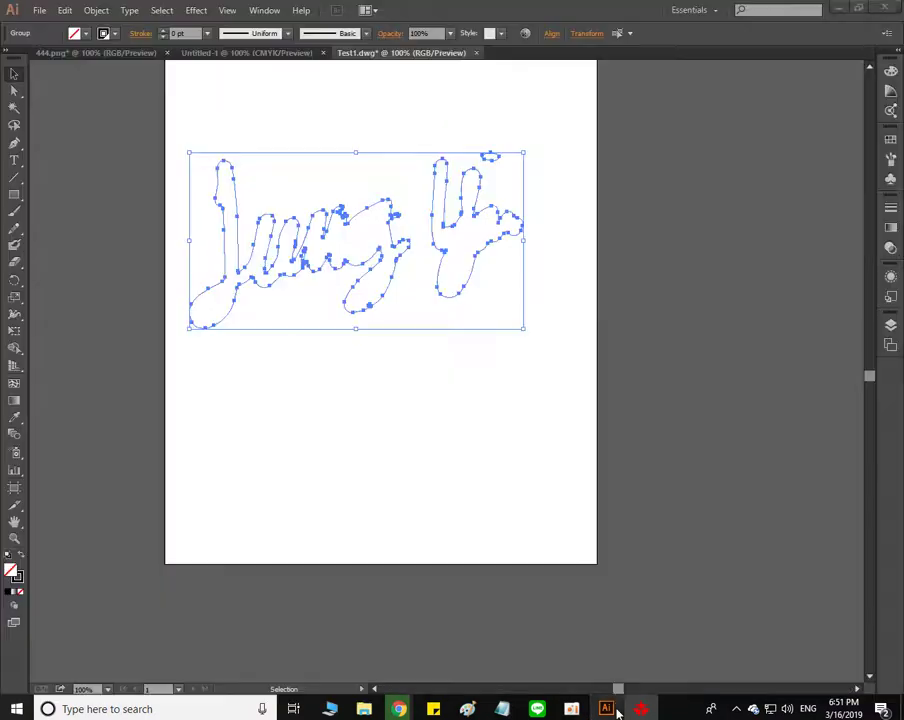
click(41, 11)
click(84, 330)
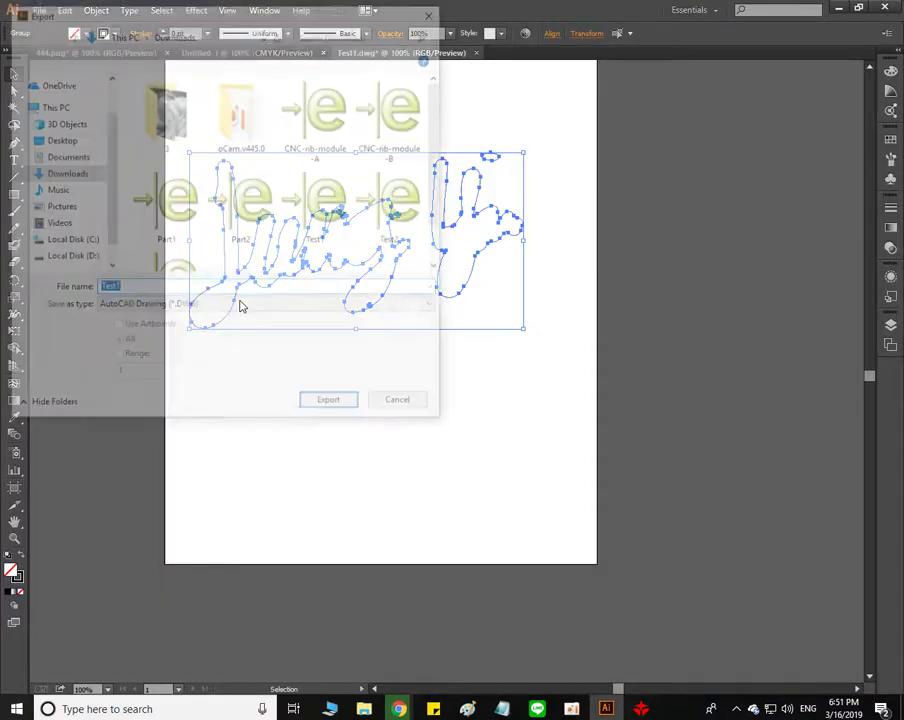
click(276, 305)
click(254, 330)
double_click(306, 289)
key(BackSpace)
text(3)
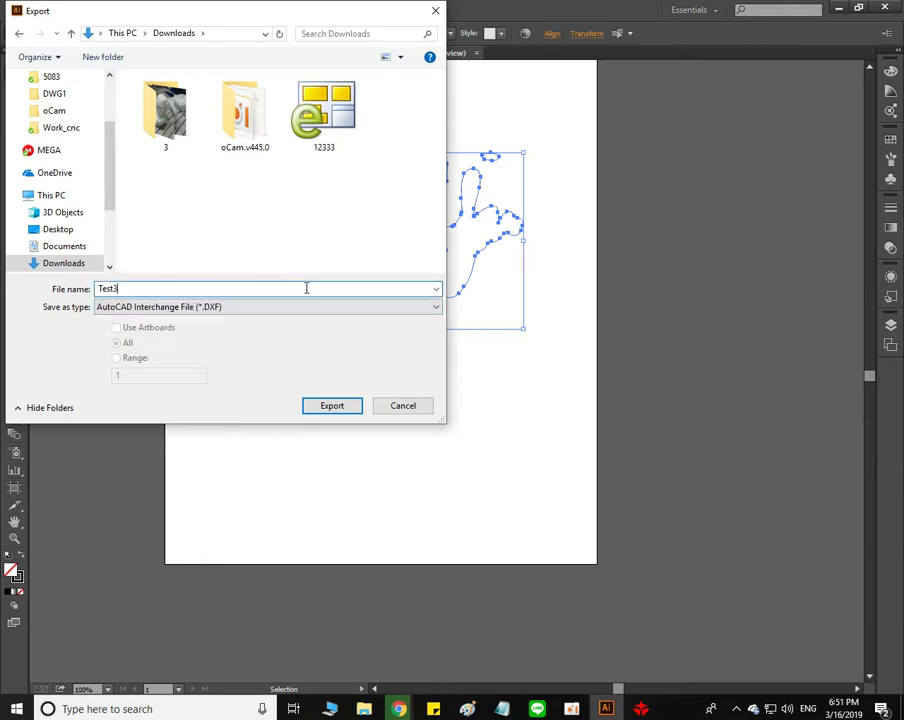
click(332, 406)
click(500, 505)
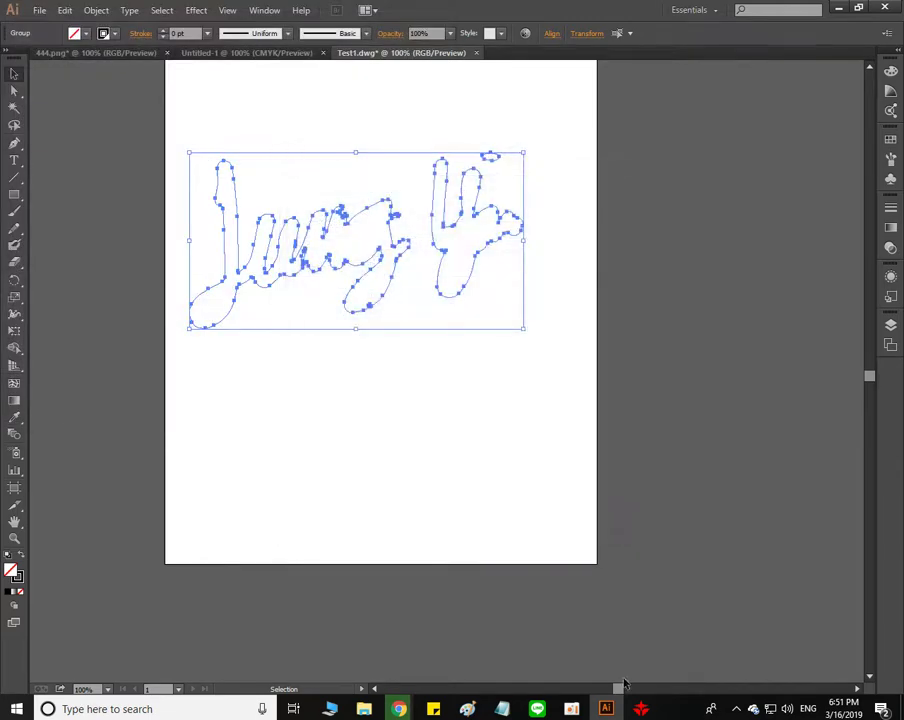
click(641, 709)
Step: In RDWorks' Import window, browse to Downloads and show only DXF files
click(15, 22)
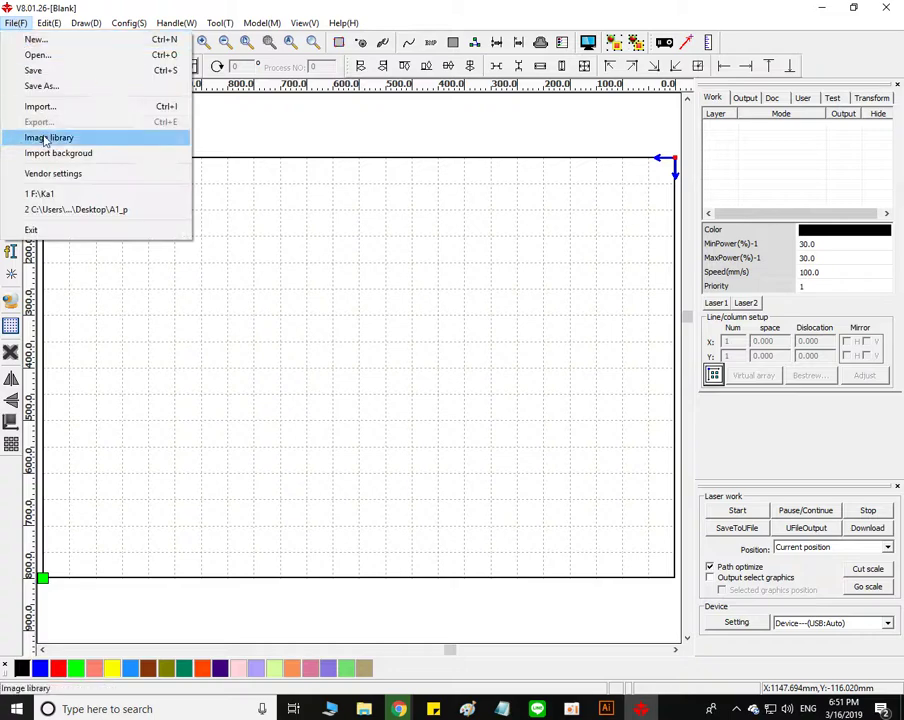
click(40, 105)
click(295, 118)
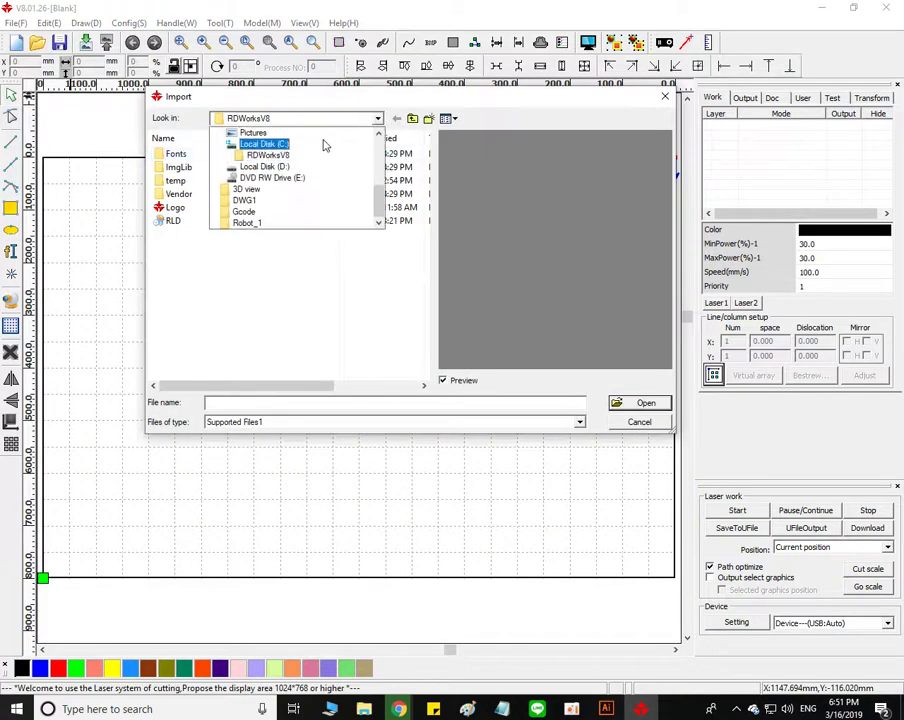
scroll(294, 142, up, 5)
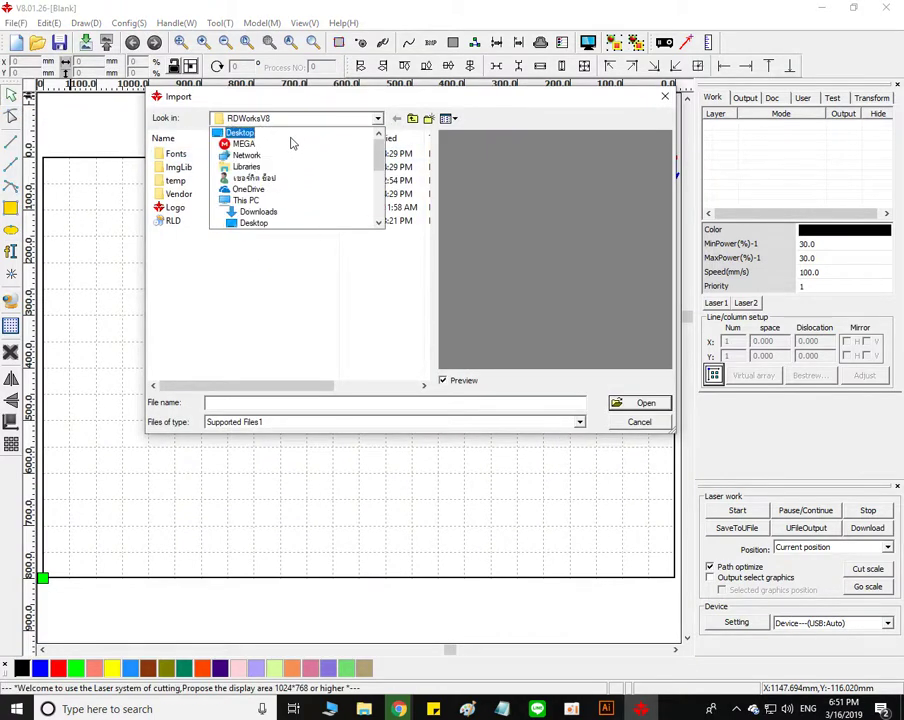
click(258, 212)
scroll(261, 250, down, 10)
click(260, 350)
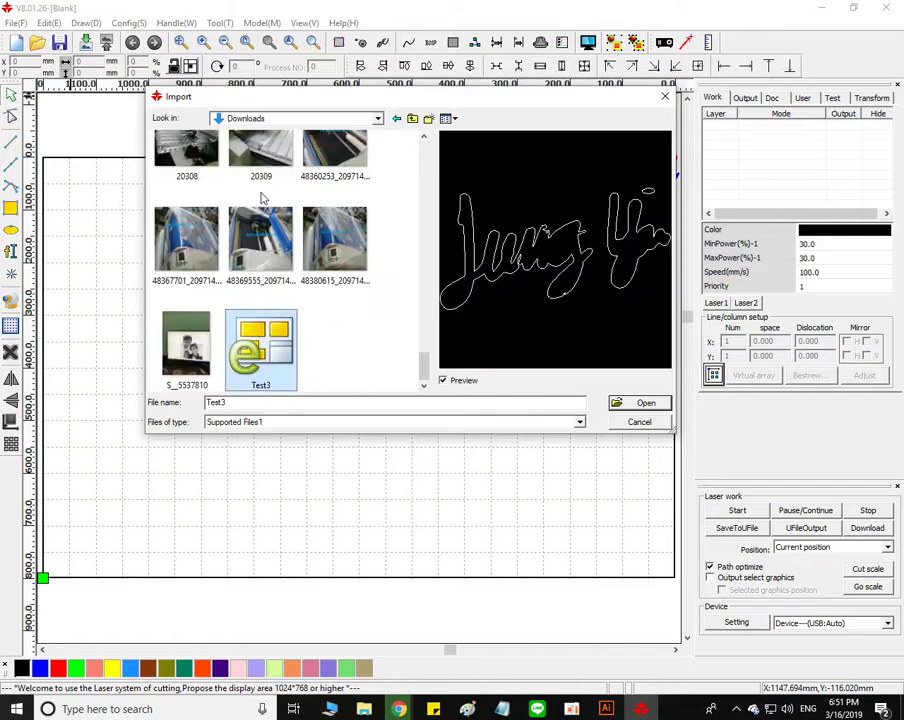
click(310, 423)
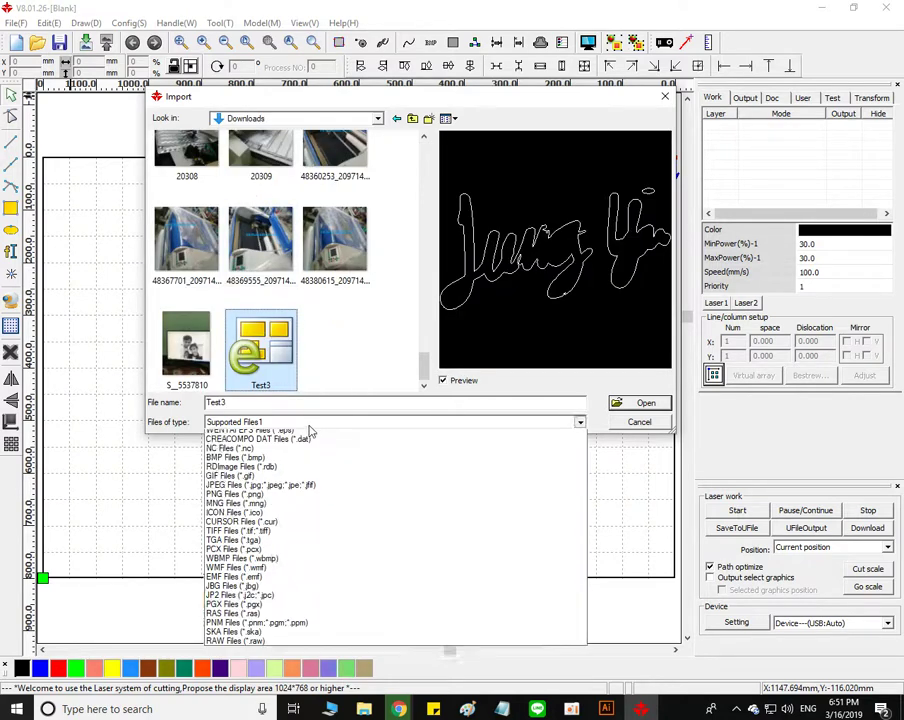
click(284, 451)
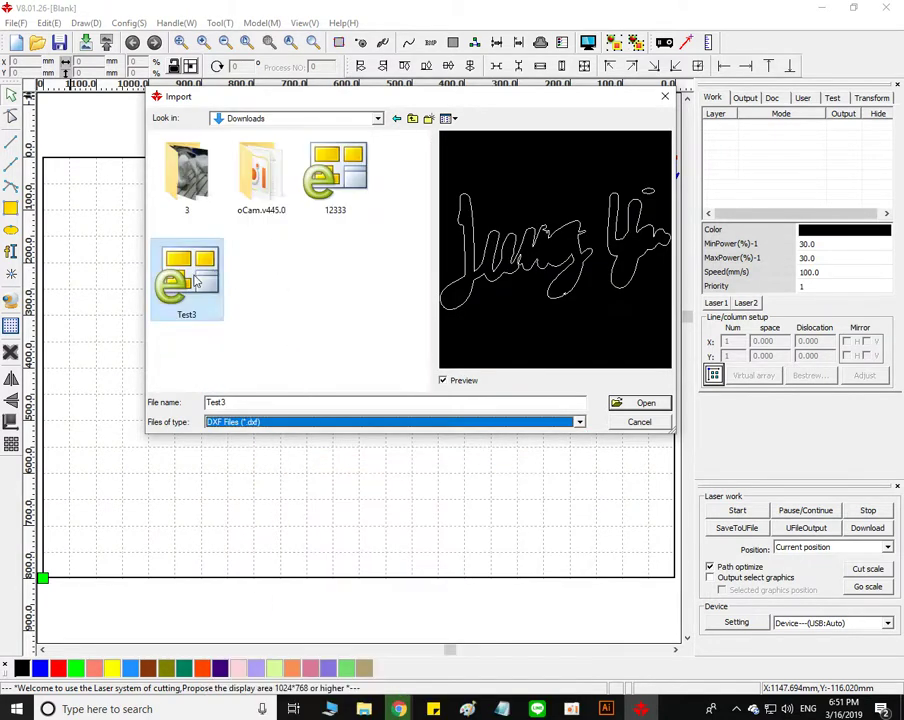
Step: Import Test3.dxf, dismiss the 'File is not exist!' and no-data messages, and minimize RDWorks
double_click(192, 280)
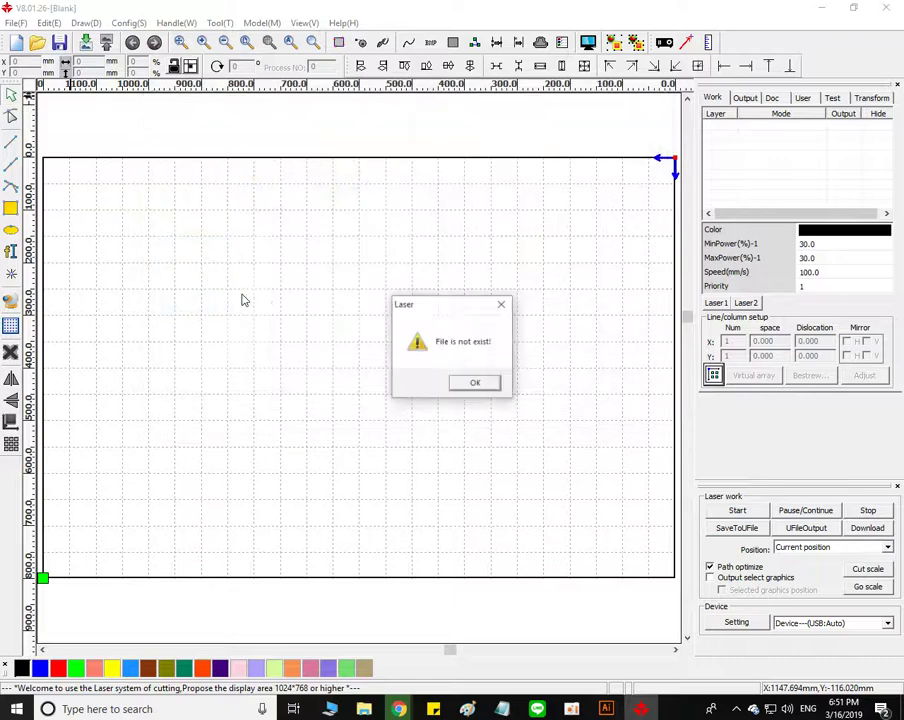
click(474, 384)
click(458, 382)
scroll(430, 368, down, 3)
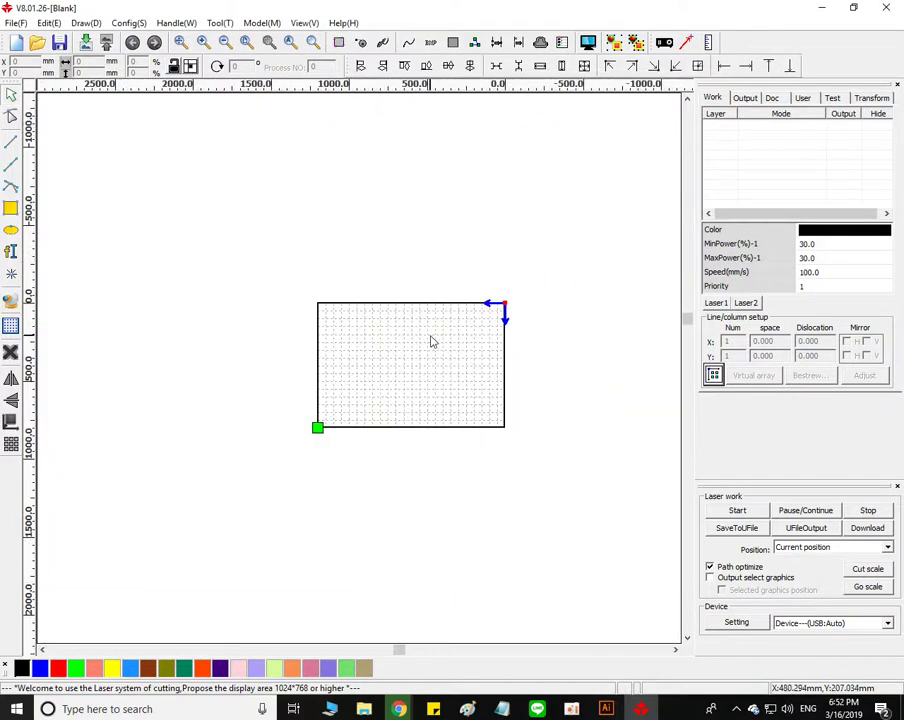
scroll(470, 392, up, 2)
click(645, 709)
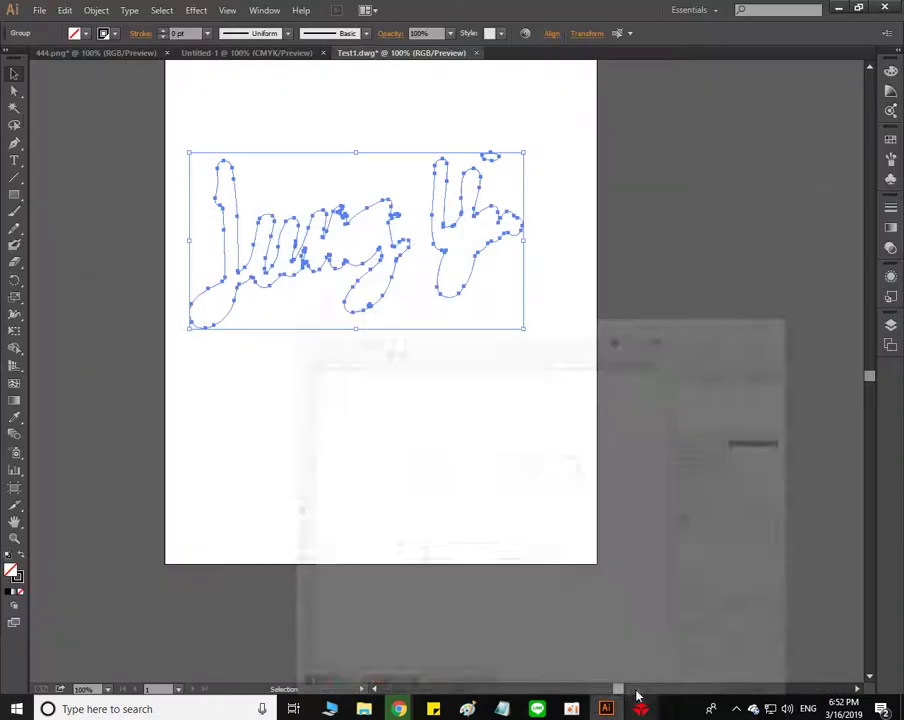
Step: Open the Test3 drawing in CorelDRAW 12, accepting the AutoCAD import settings
key(super+d)
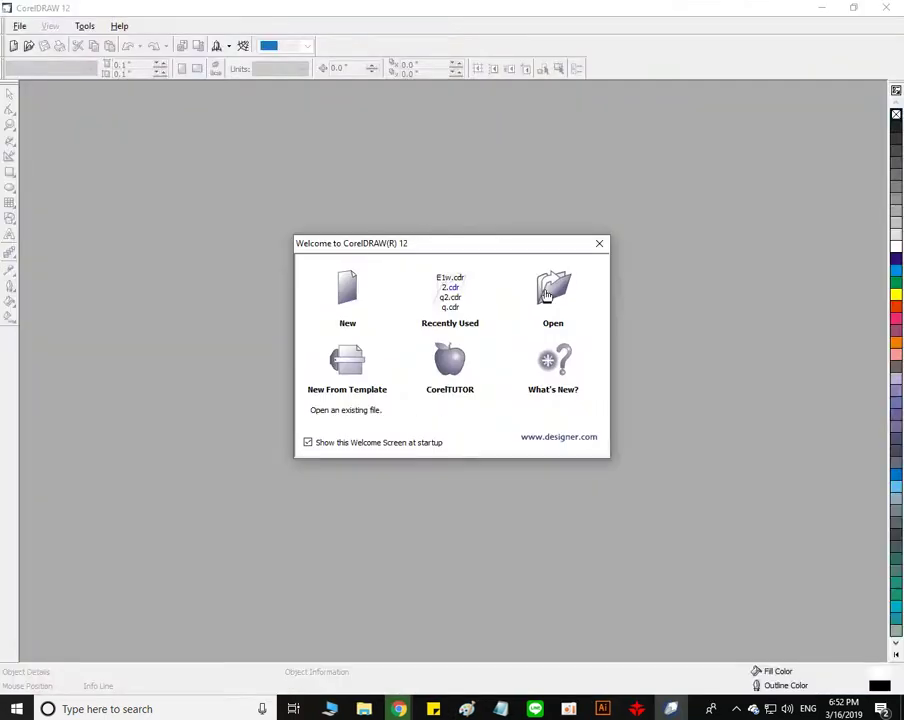
click(546, 292)
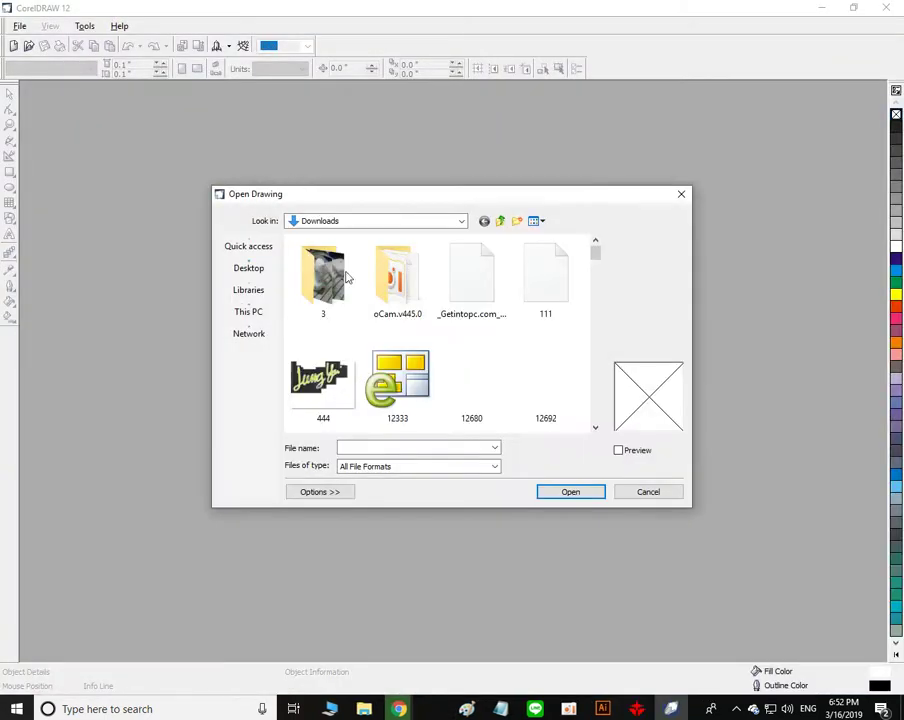
scroll(340, 283, down, 5)
click(367, 286)
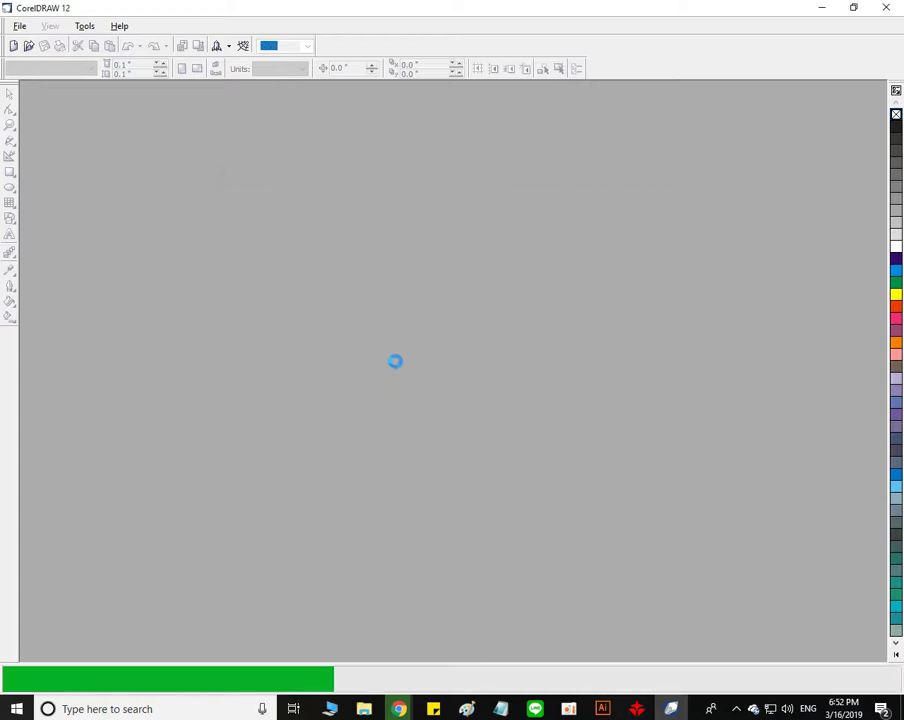
click(404, 407)
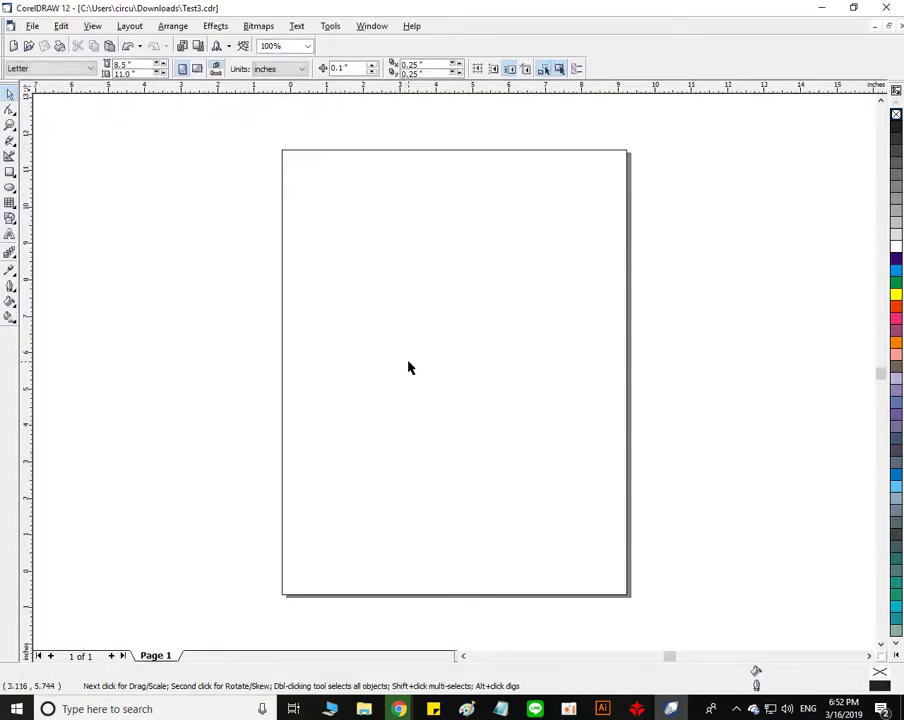
Step: Select the whole Test3 signature outline and move it onto the page
scroll(404, 364, down, 4)
drag(705, 297, 702, 293)
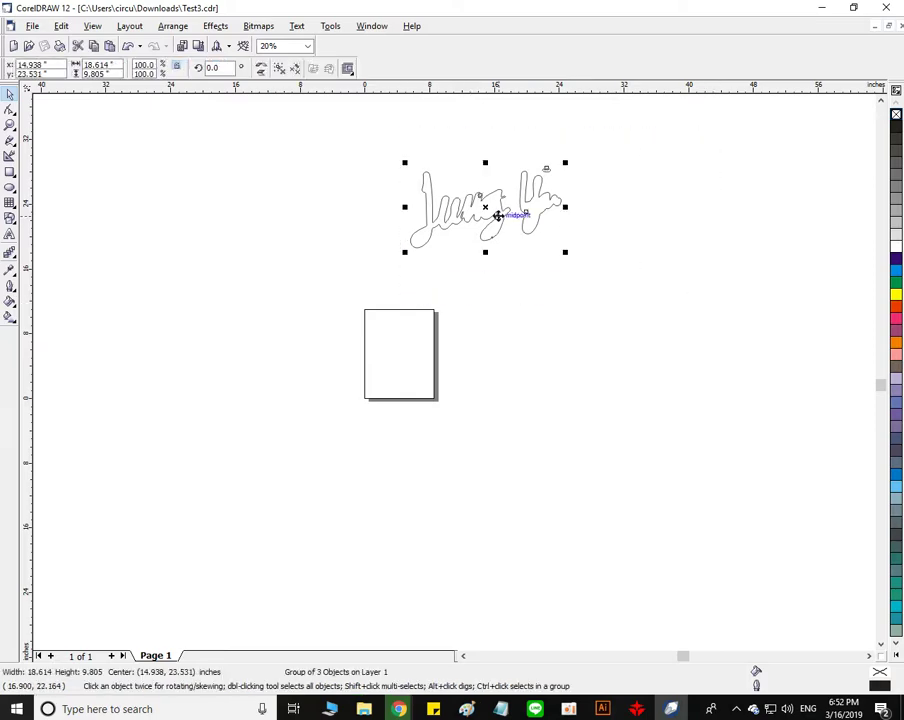
drag(412, 359, 410, 361)
scroll(400, 364, up, 2)
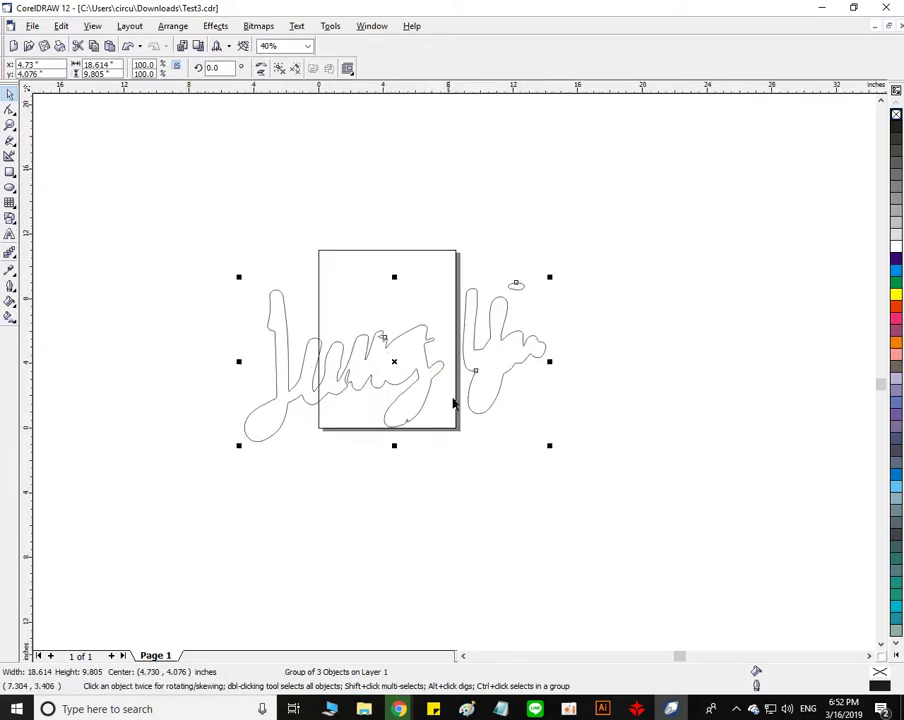
click(636, 709)
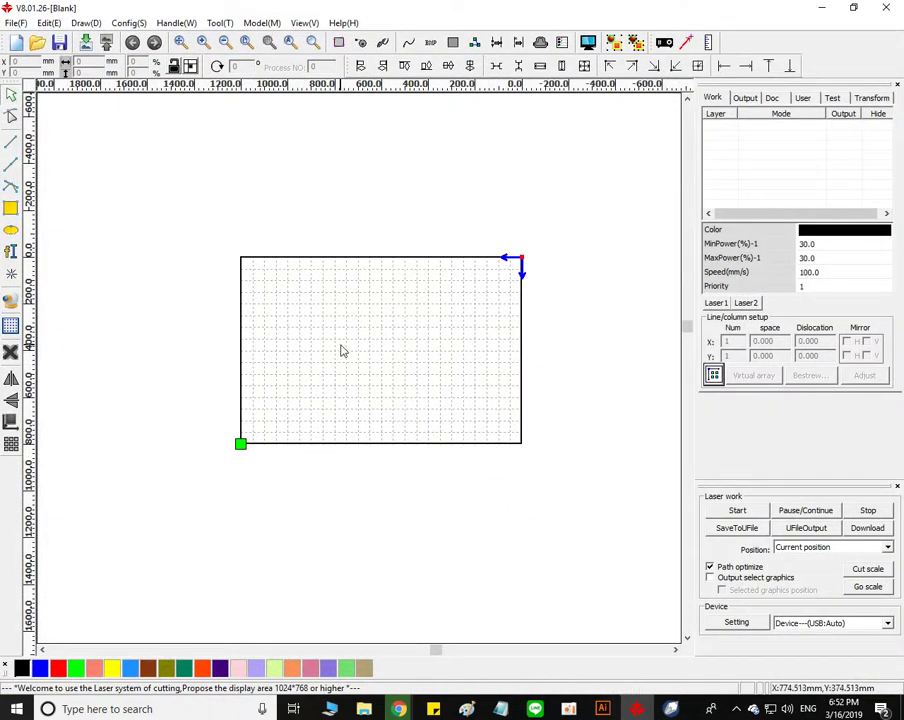
Step: Check the signature in CorelDRAW, then return to RDWorks V8
scroll(339, 346, down, 2)
scroll(288, 296, up, 4)
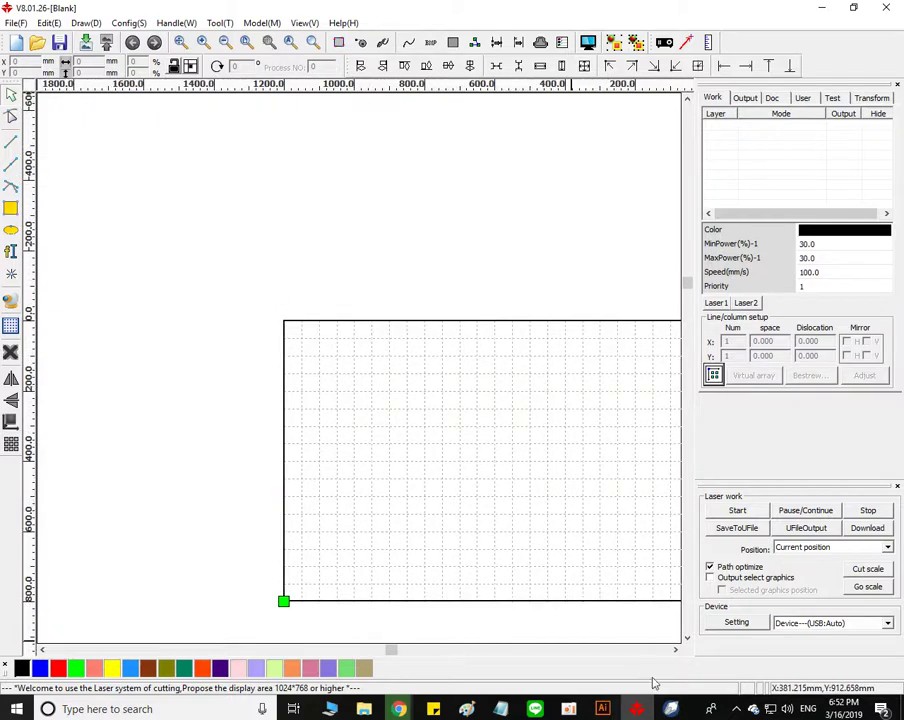
click(671, 709)
click(635, 709)
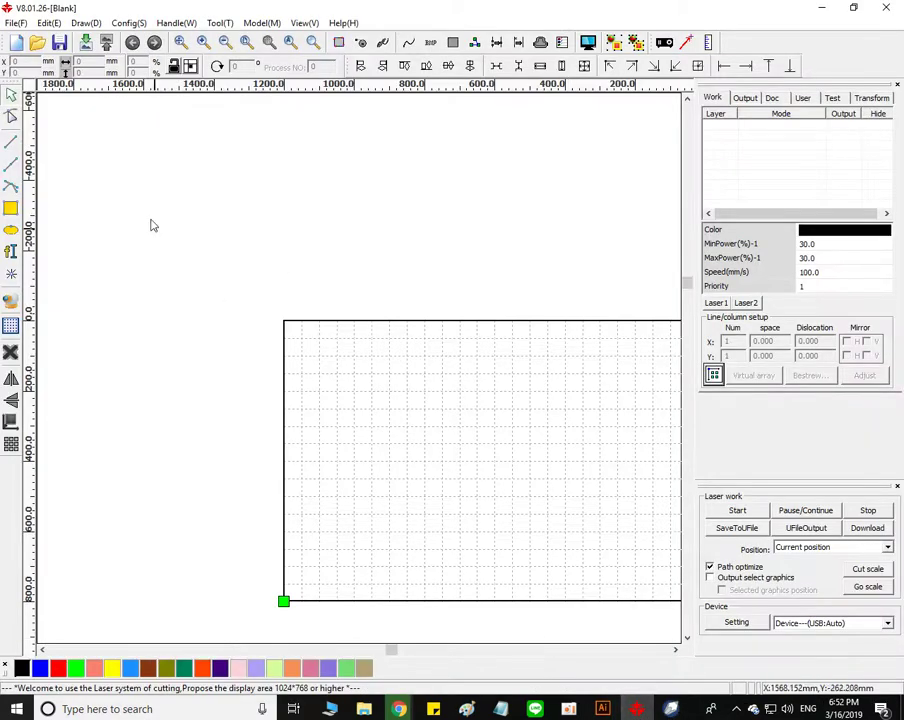
Step: Bring up the file import dialog with Files of type set to All Files (*.*)
click(15, 22)
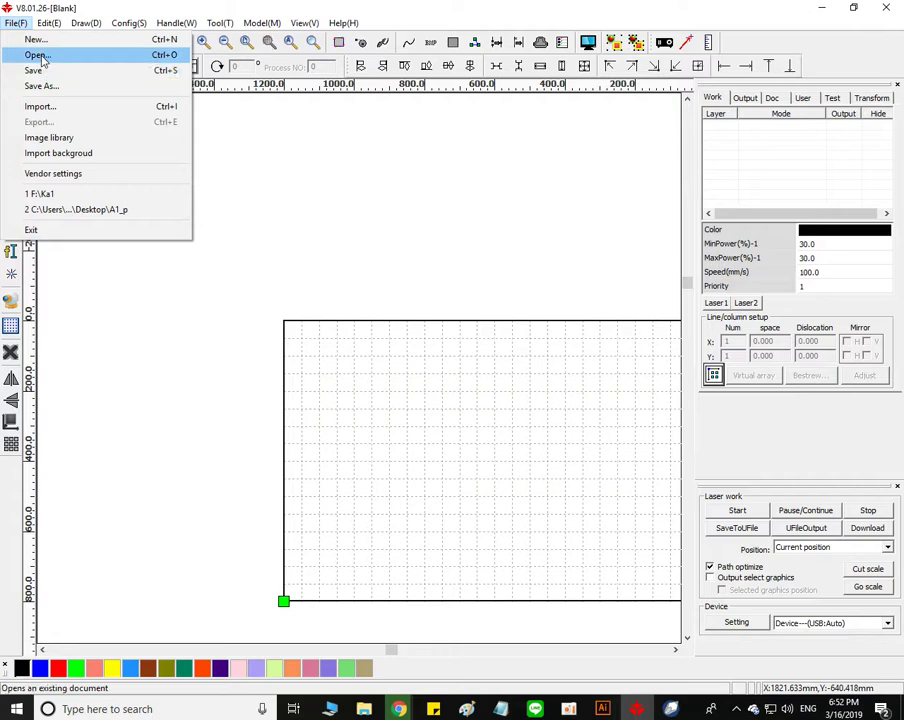
click(55, 108)
click(414, 417)
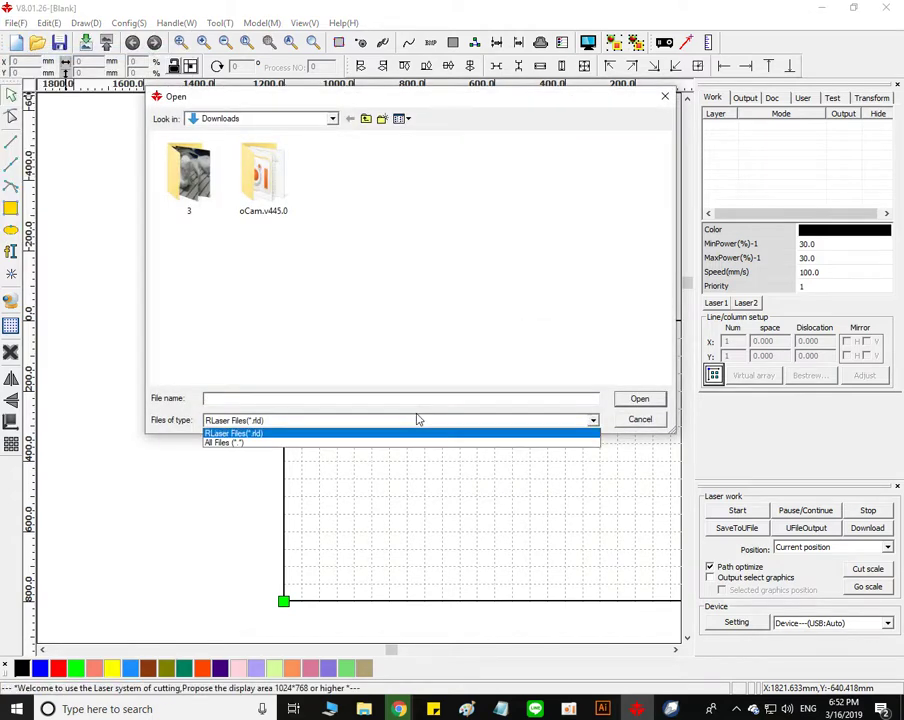
click(592, 420)
click(592, 420)
click(512, 436)
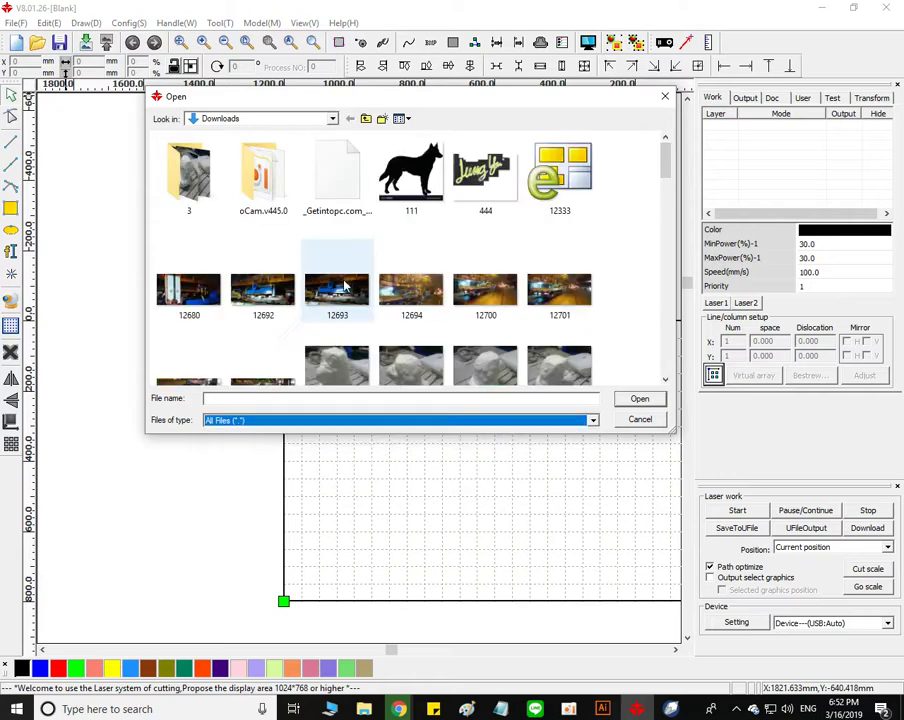
Step: Open Test3.dxf from Downloads and zoom around the canvas; no outline shows
click(380, 208)
scroll(378, 240, down, 3)
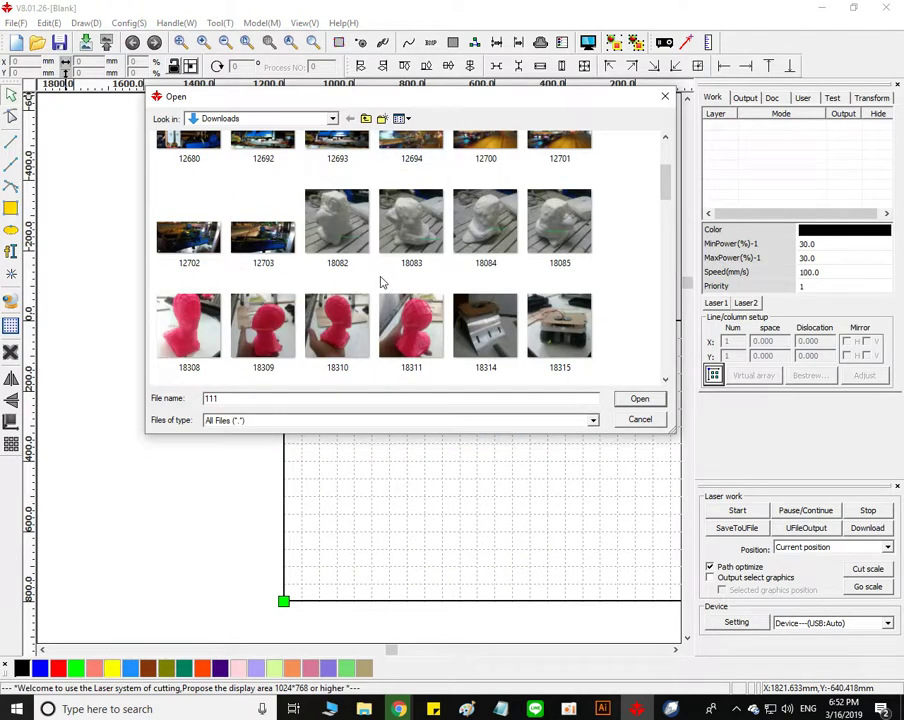
scroll(380, 283, down, 10)
click(262, 228)
double_click(552, 224)
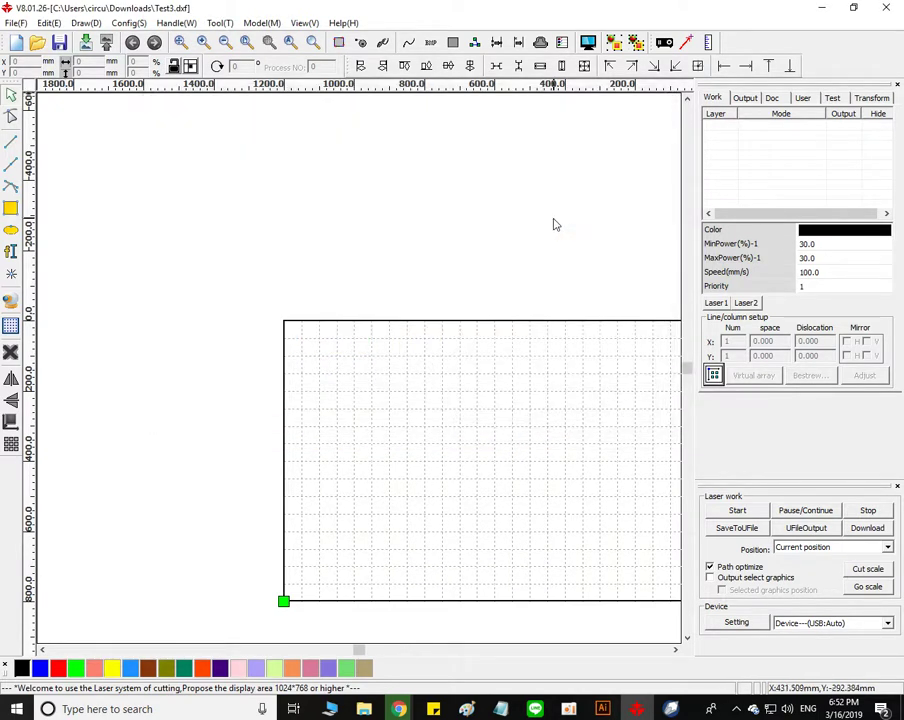
scroll(513, 269, down, 5)
scroll(562, 234, up, 4)
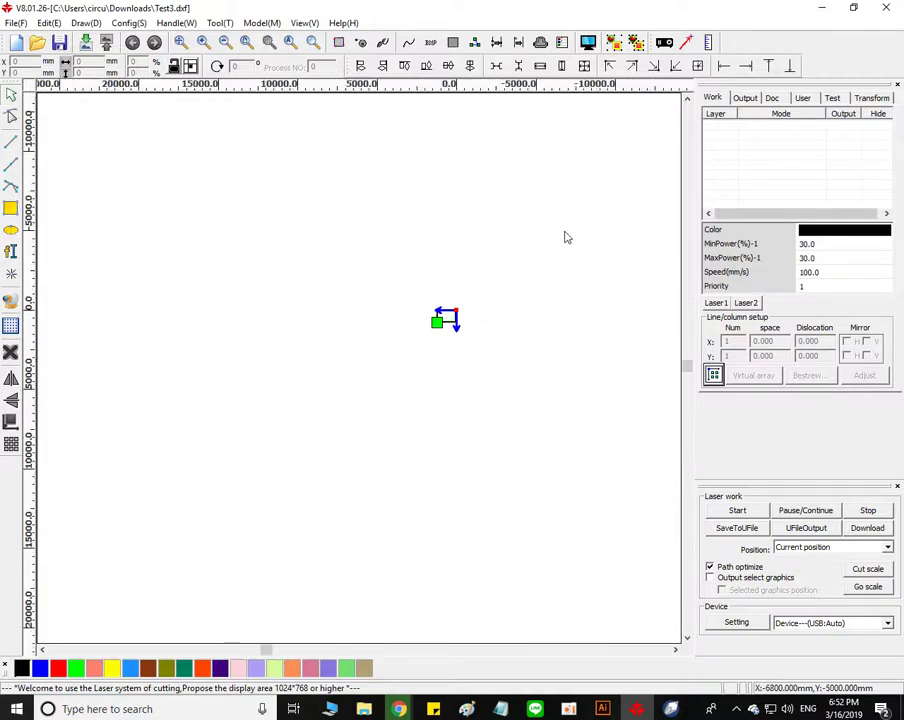
scroll(240, 490, down, 3)
scroll(200, 540, up, 1)
scroll(231, 429, up, 3)
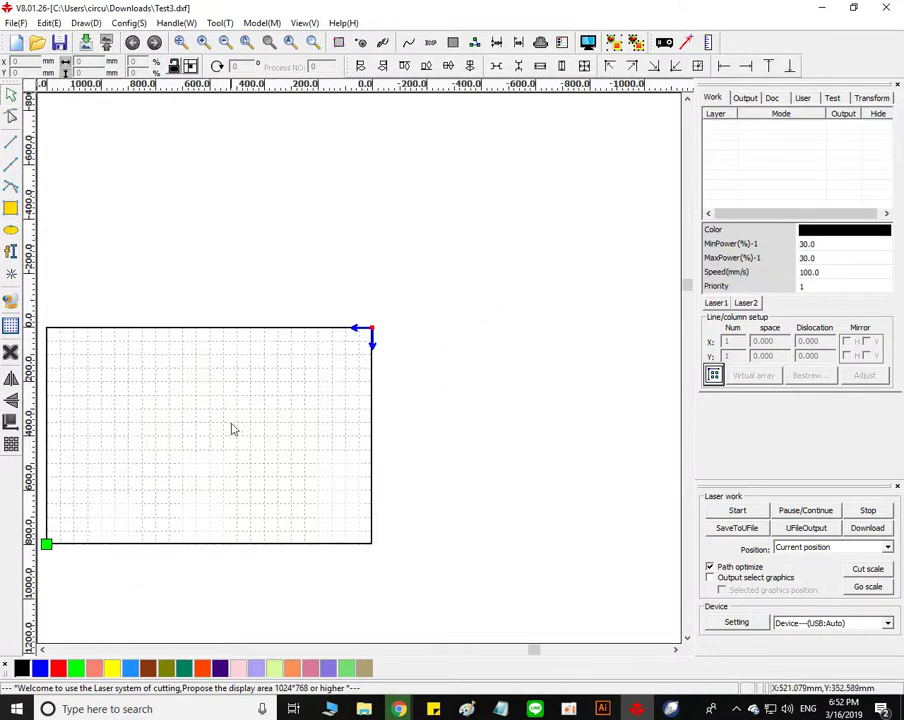
click(15, 22)
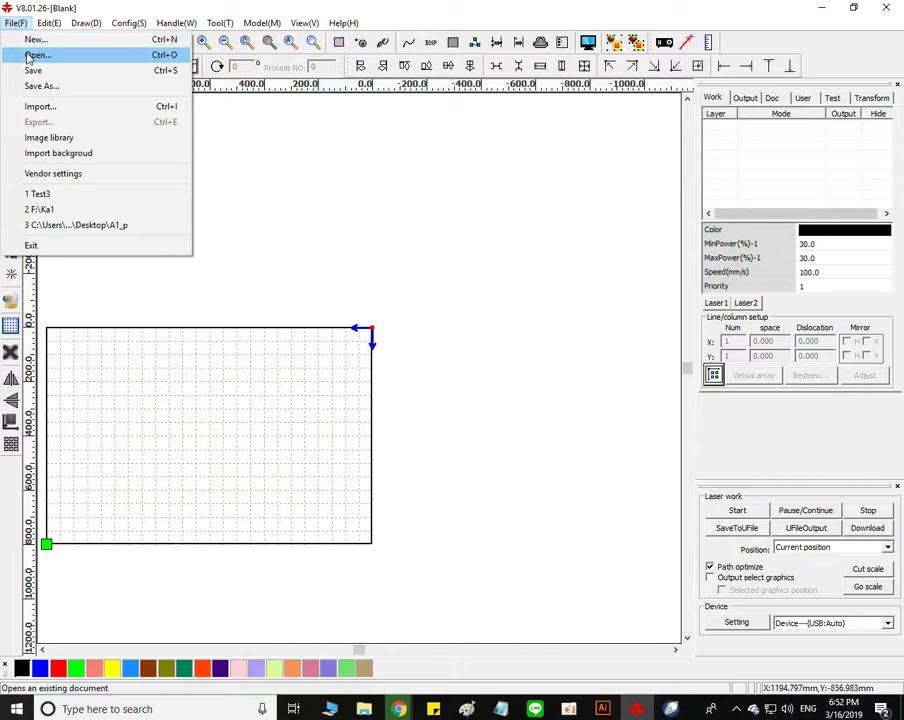
Step: Import the 12333 arch drawing, then undo it with Ctrl+Z
click(40, 107)
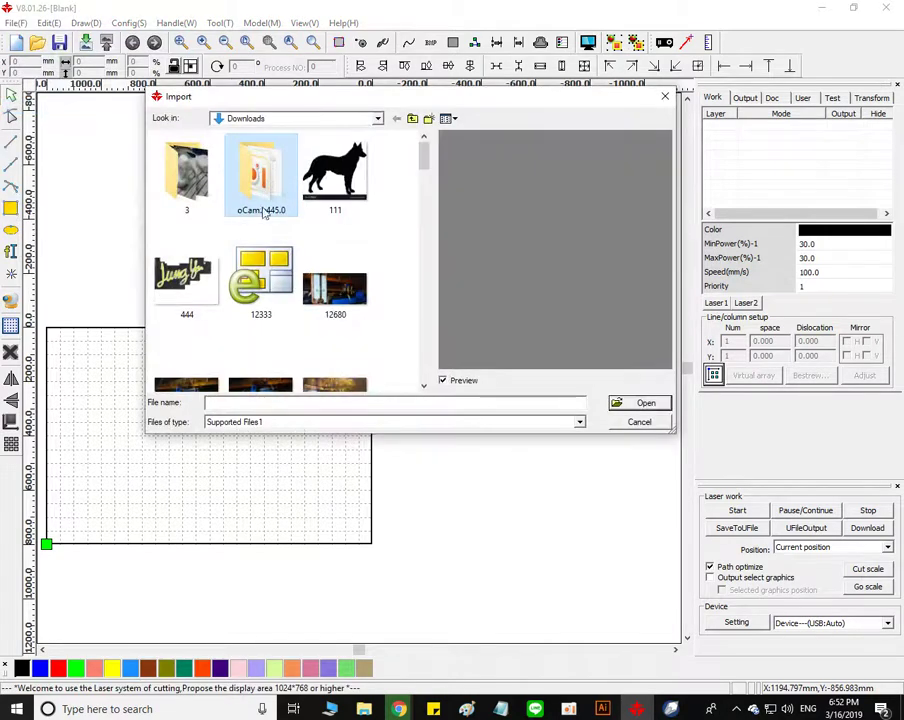
click(260, 275)
scroll(260, 280, down, 1)
scroll(260, 280, up, 1)
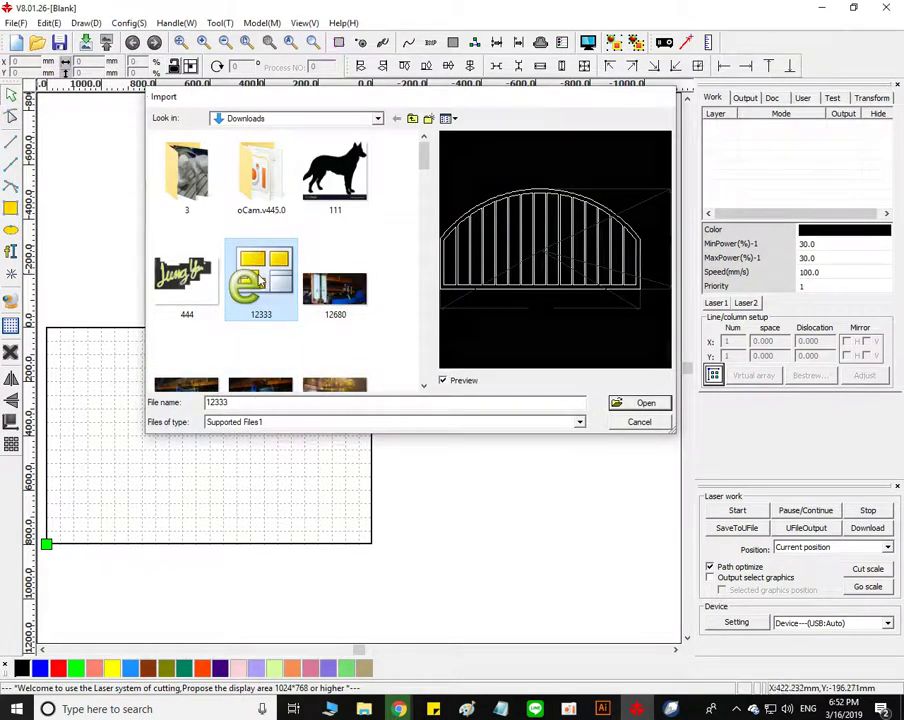
double_click(260, 280)
key(ctrl+z)
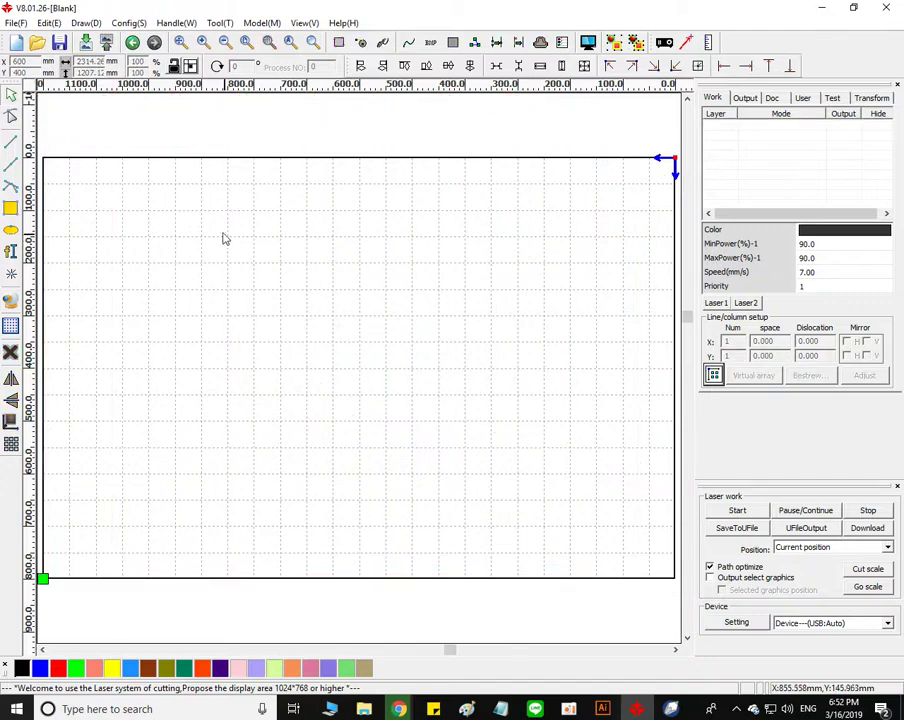
Step: Import Test3 from the end of the Downloads list as the signature outline
click(16, 22)
click(50, 98)
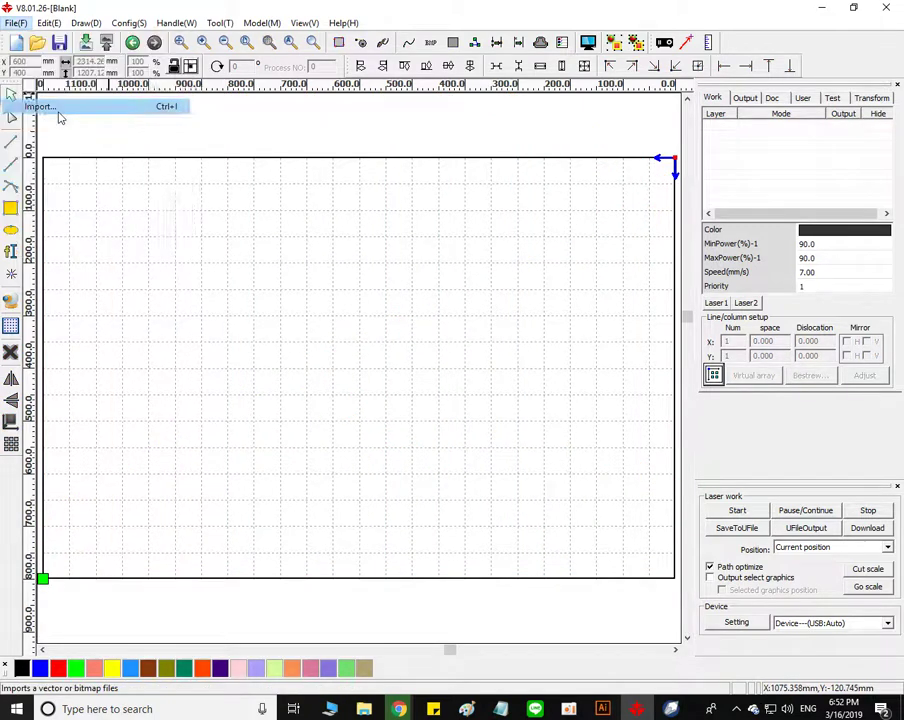
click(325, 285)
key(End)
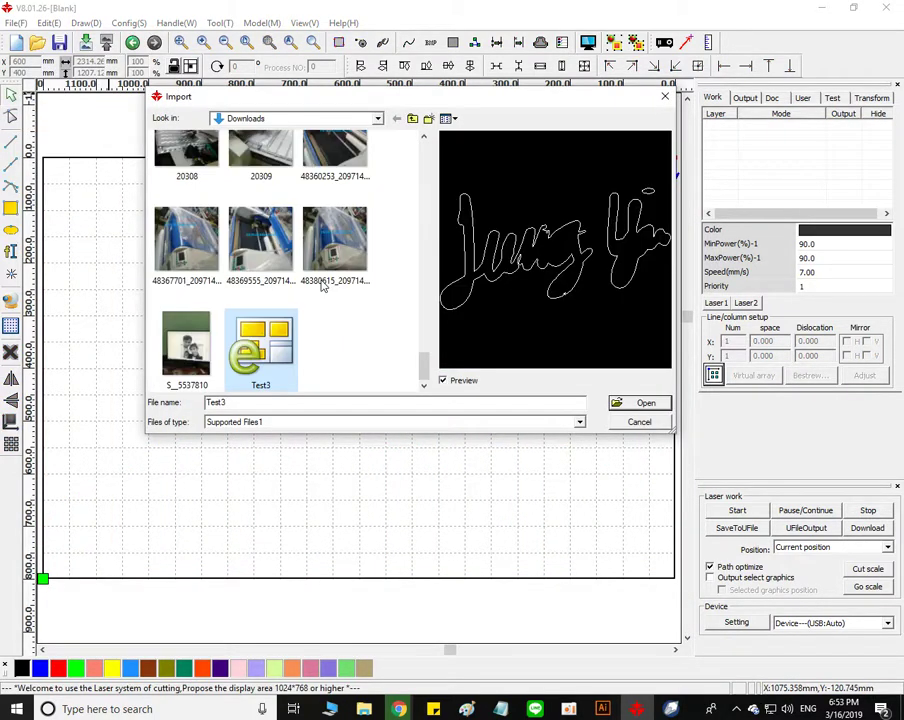
double_click(278, 345)
scroll(310, 346, down, 3)
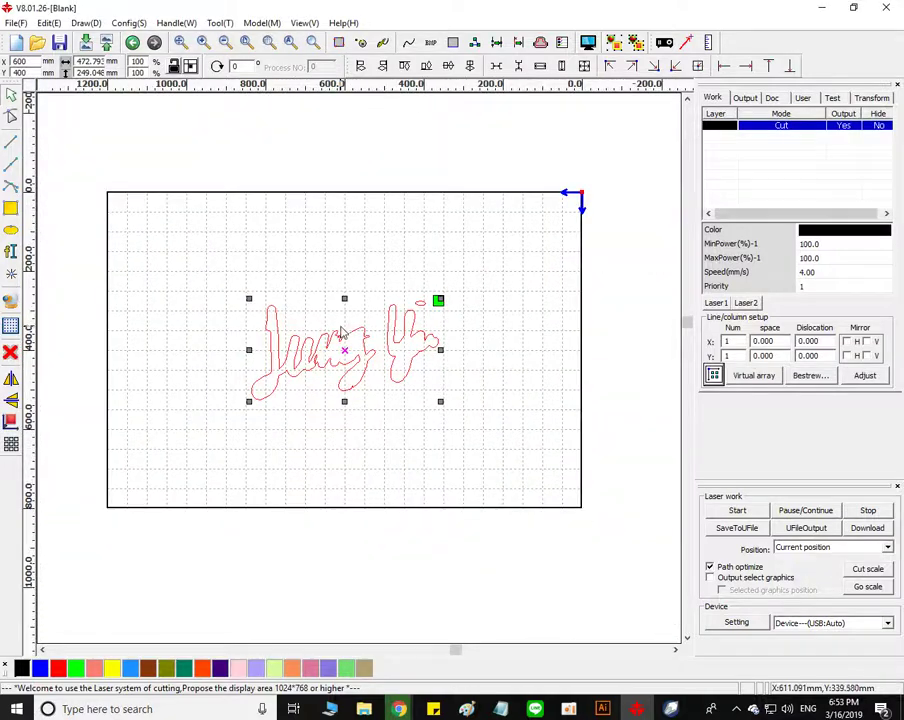
scroll(340, 330, up, 2)
click(567, 709)
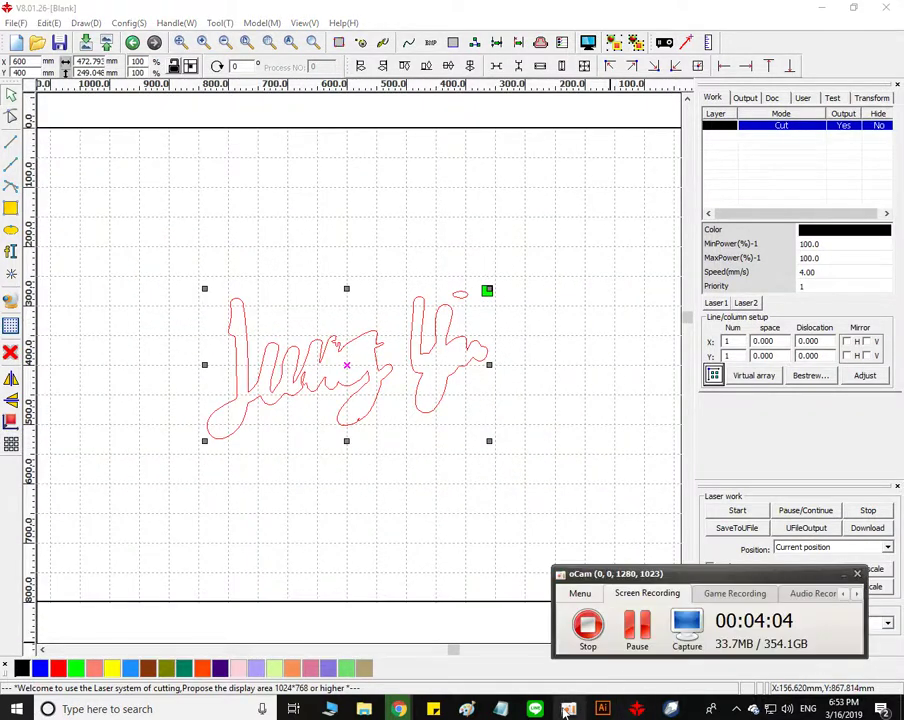